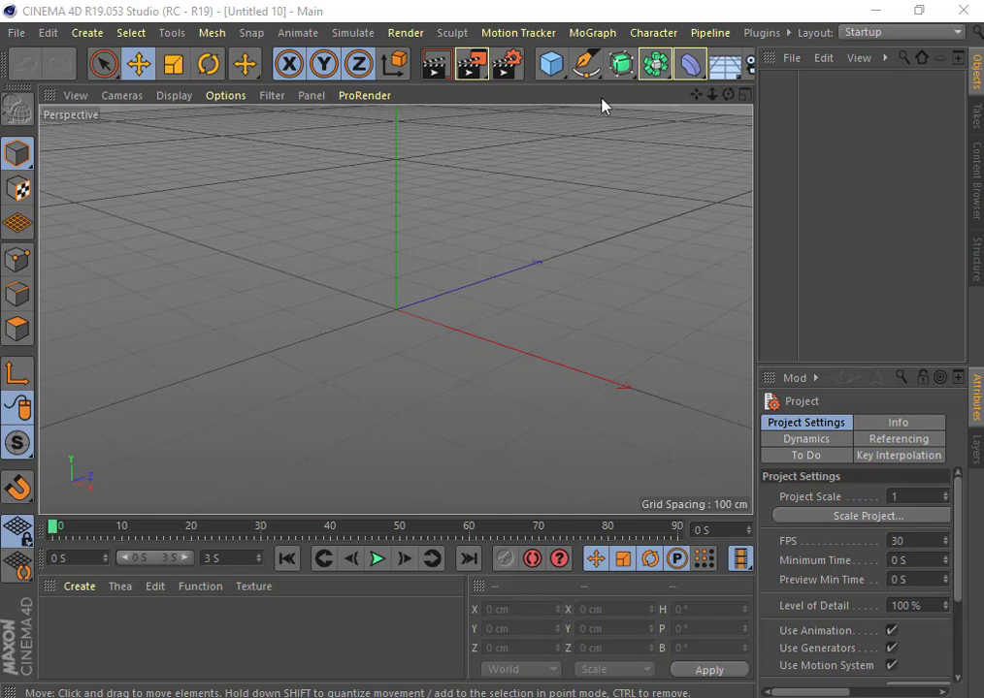
Add a text spline and shift it left along X to about -118 cm.
click(585, 69)
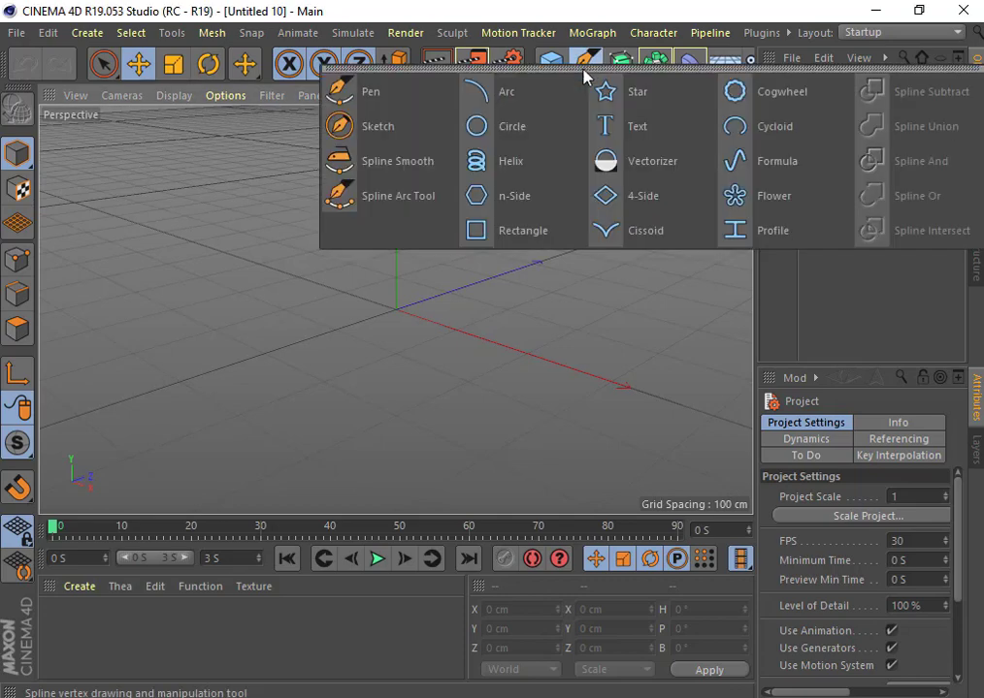
click(631, 134)
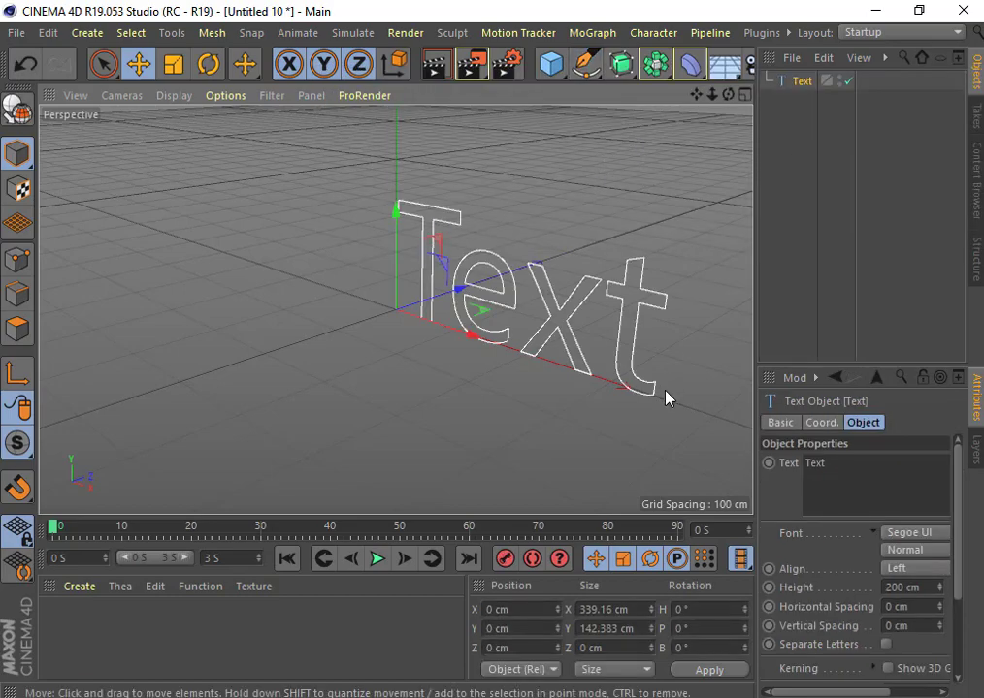
drag(727, 94, 679, 107)
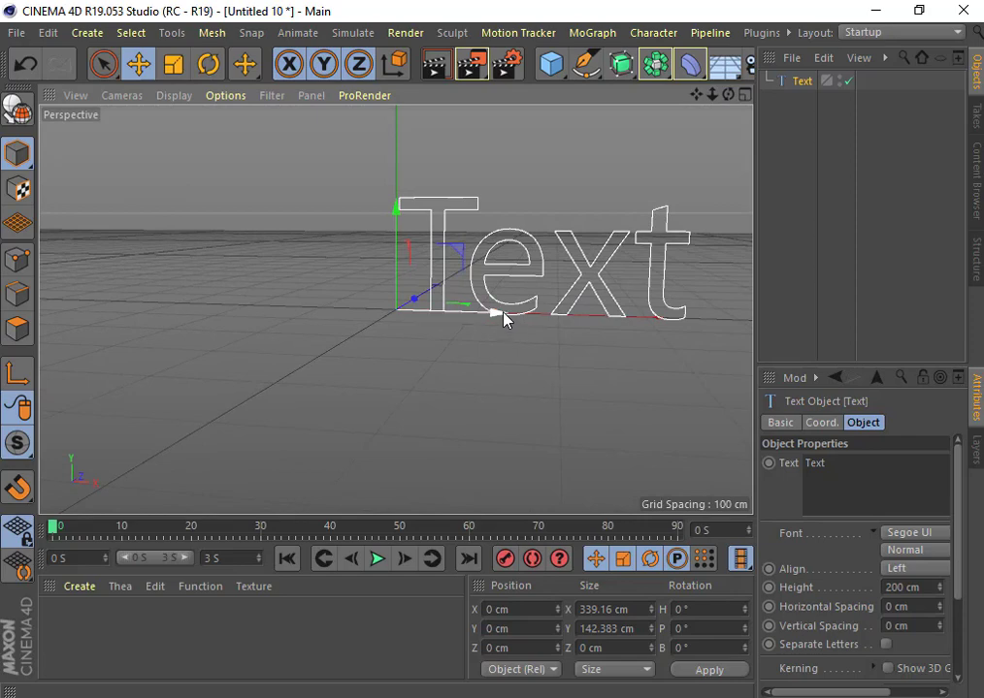
drag(498, 314, 401, 310)
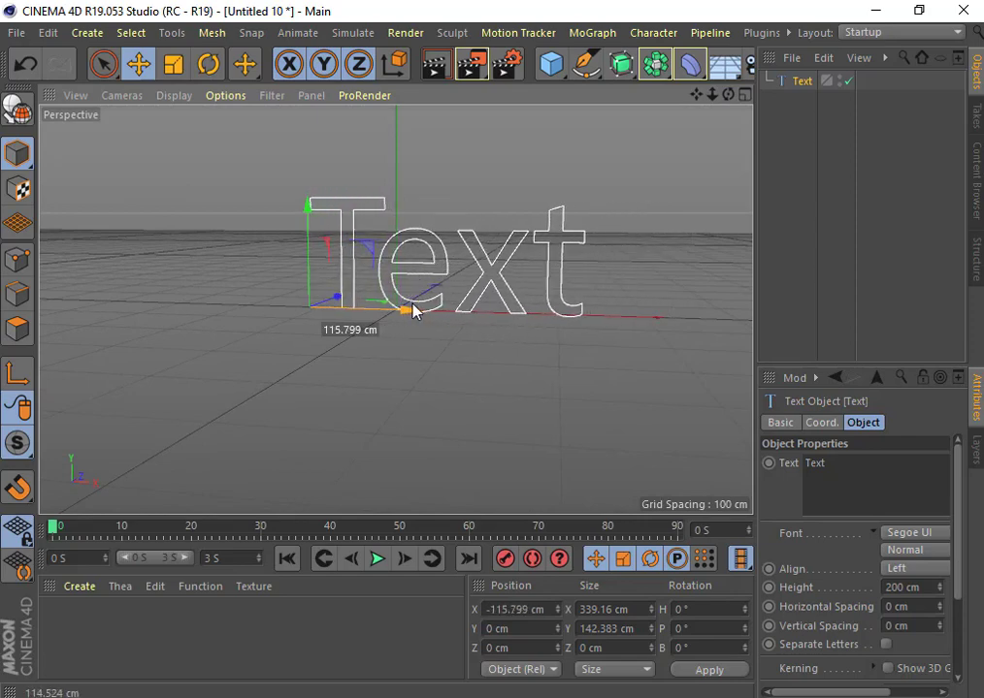
Change the spline's text to 'Texto' and view it from a close, low angle.
click(840, 462)
text(o)
key(Return)
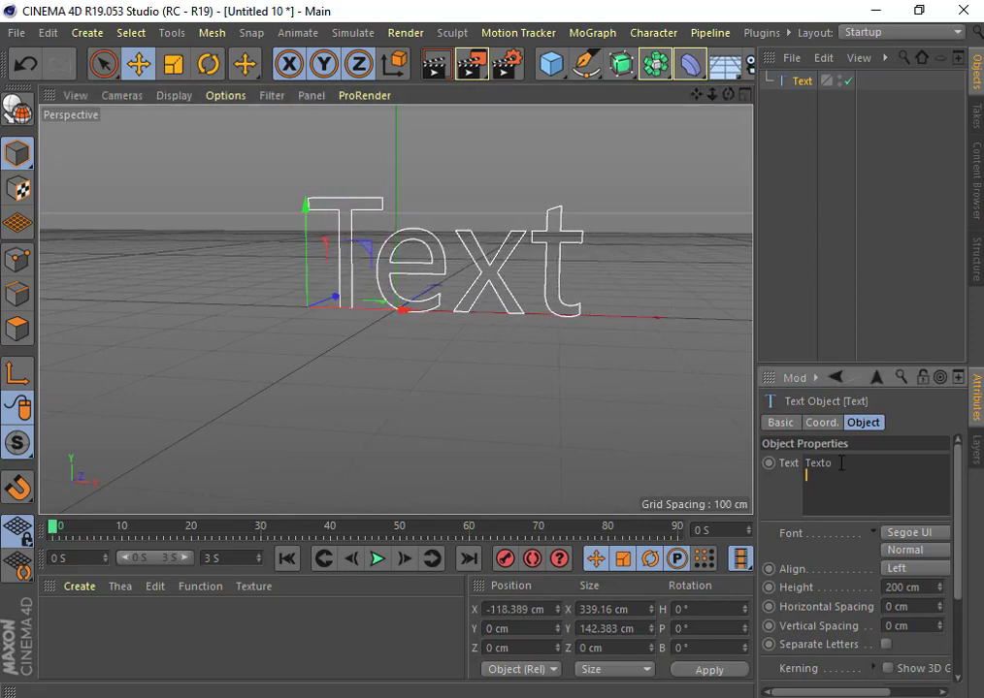
click(682, 405)
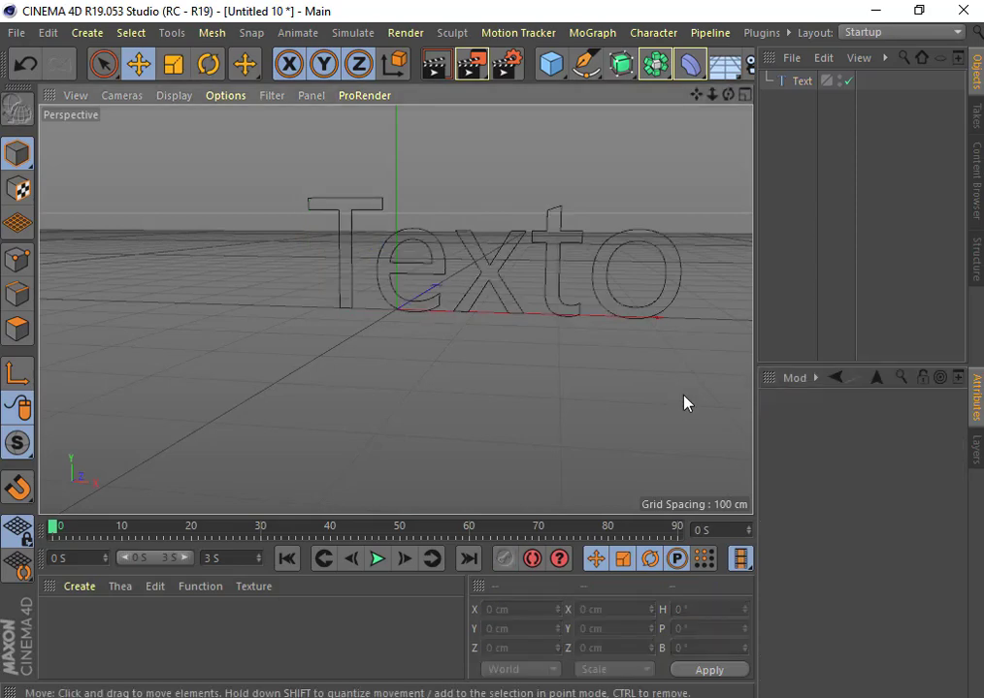
drag(712, 94, 711, 101)
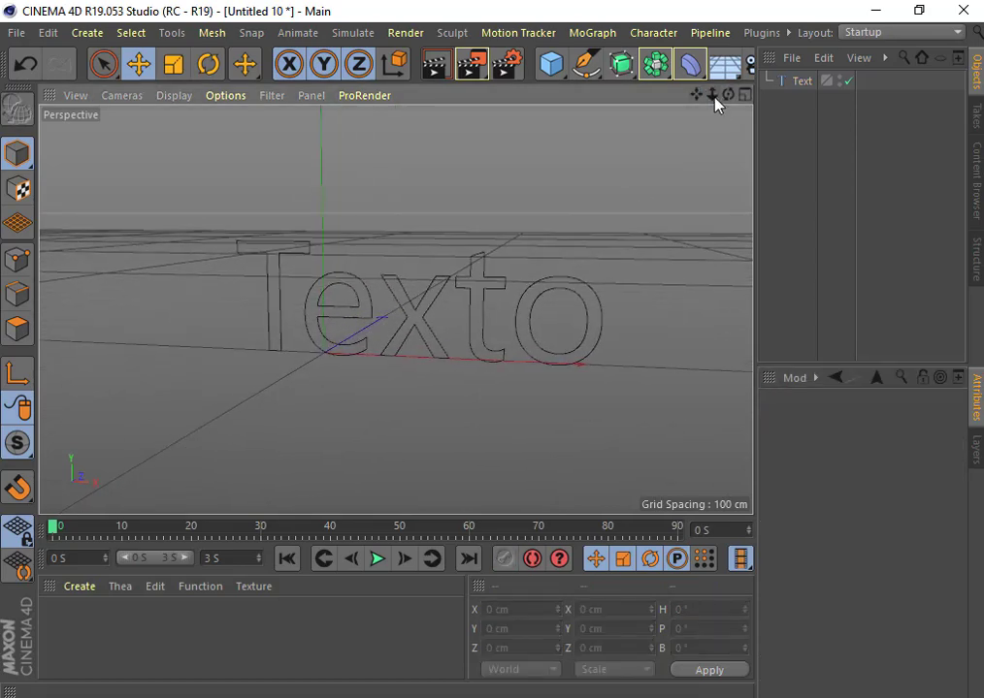
drag(728, 95, 395, 308)
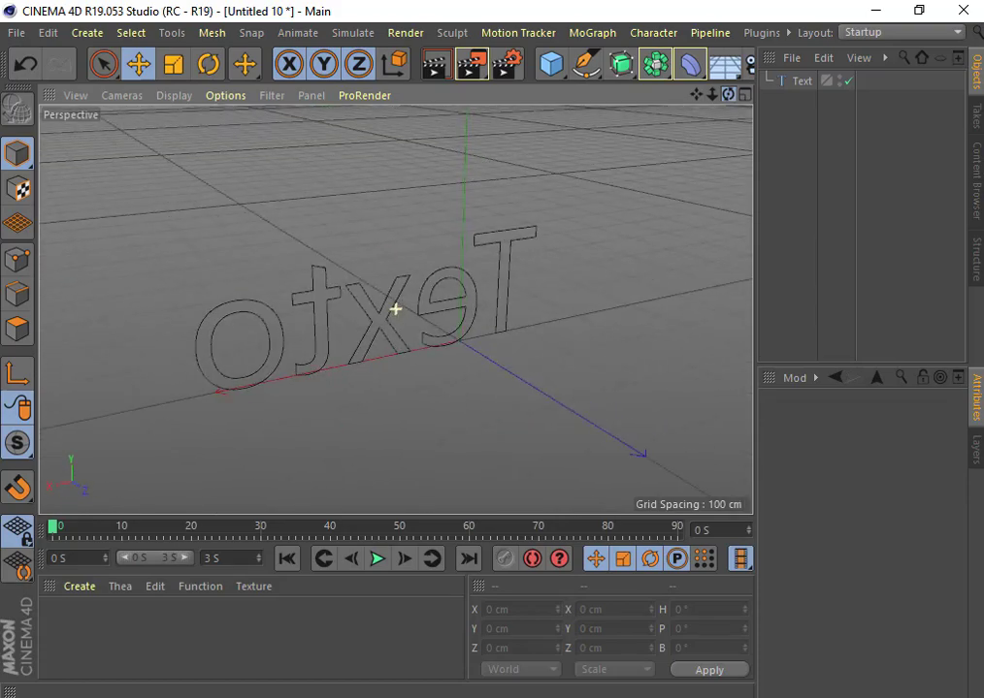
Add an Extrude generator and nest the Text spline under it, giving 20 cm deep letters.
click(656, 64)
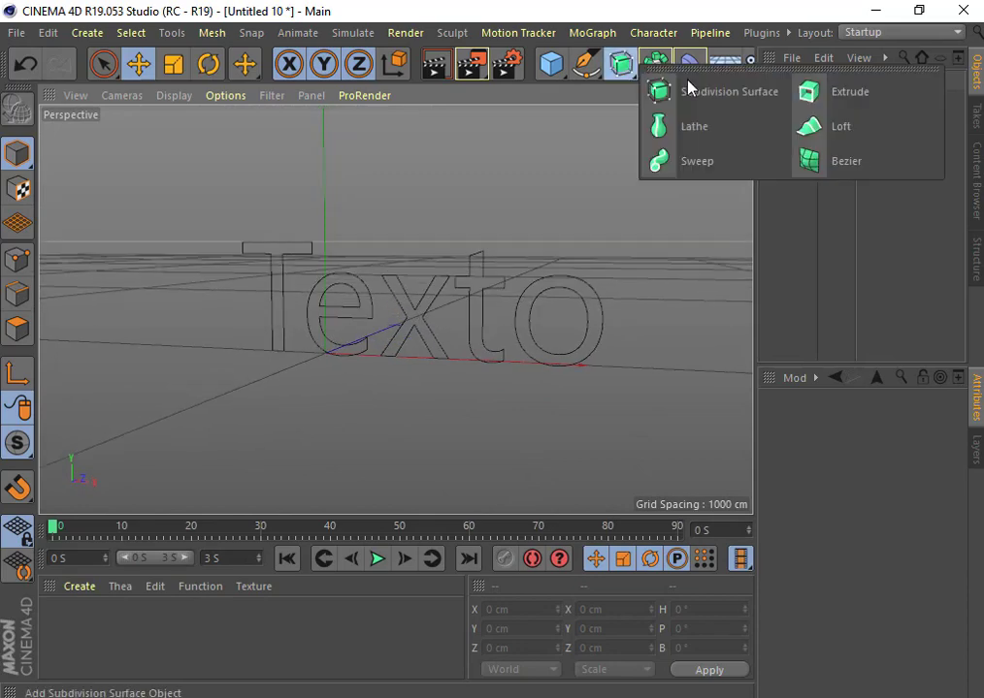
click(842, 97)
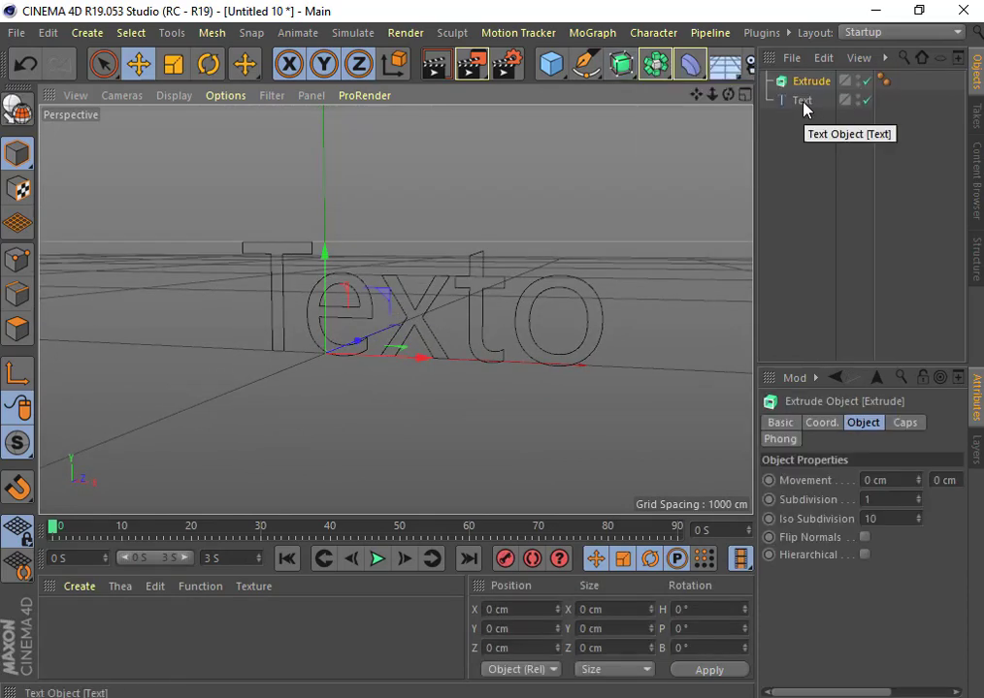
click(803, 101)
drag(803, 109, 811, 85)
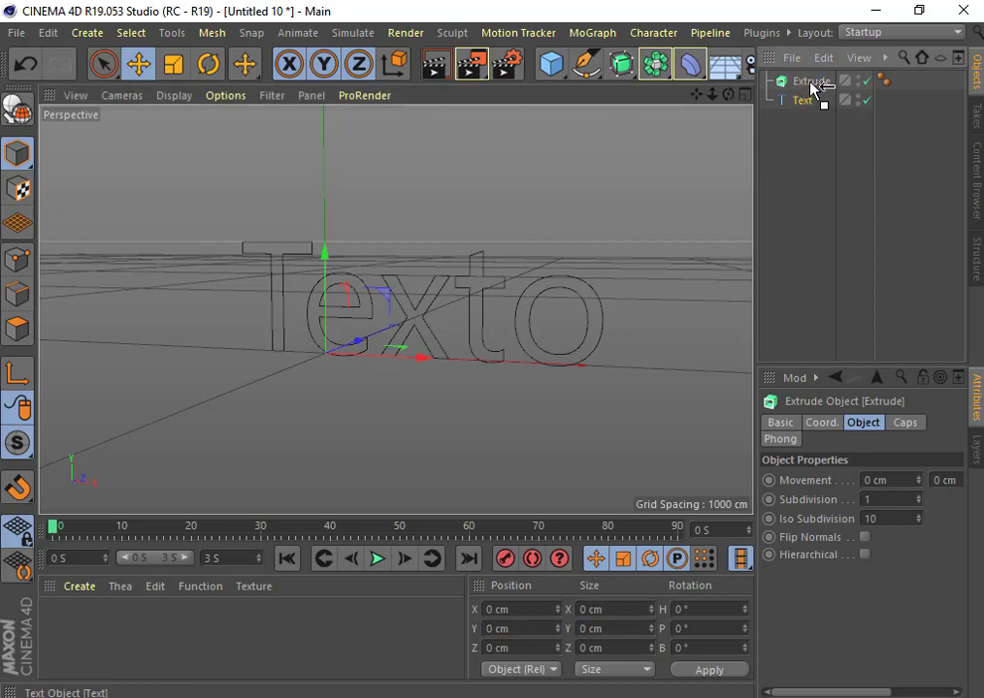
drag(811, 85, 812, 87)
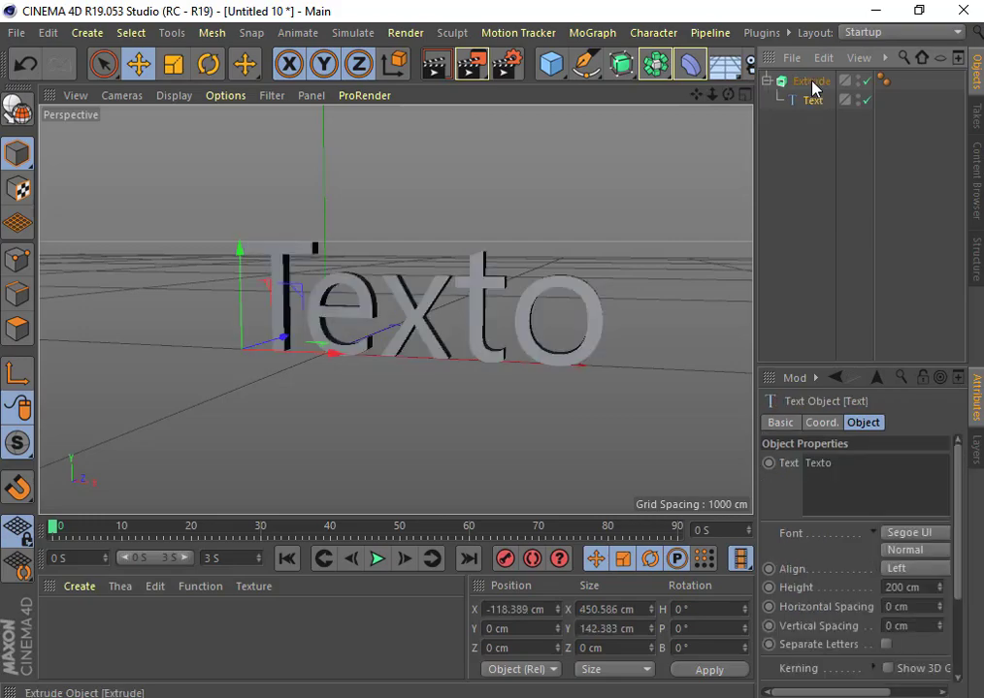
drag(729, 94, 395, 309)
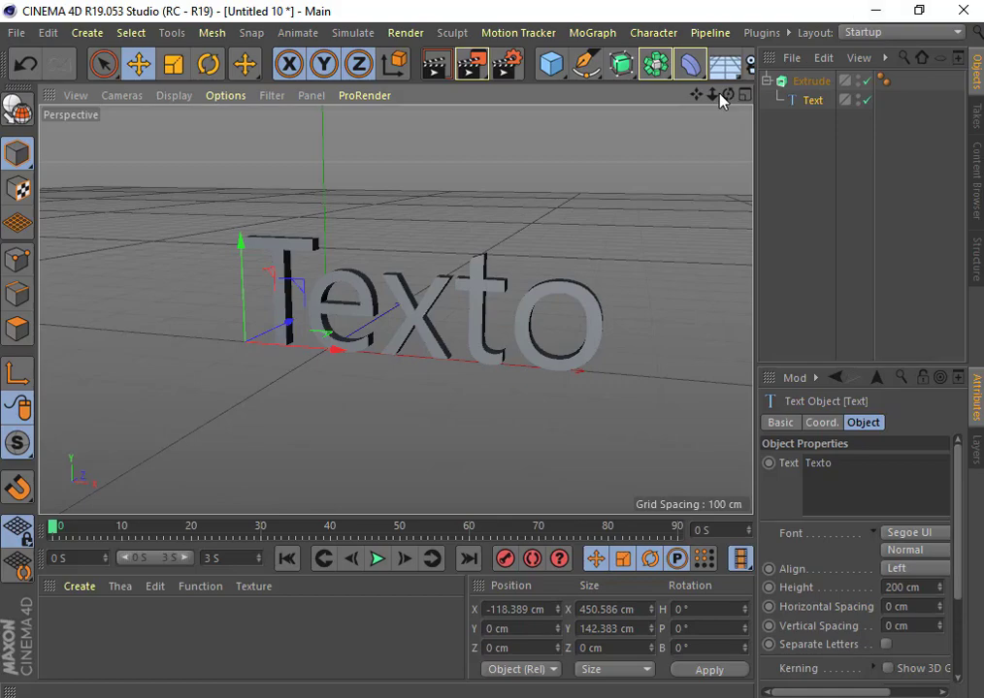
mouse_move(711, 94)
mouse_down()
mouse_move(720, 124)
mouse_move(396, 309)
mouse_move(708, 114)
mouse_up()
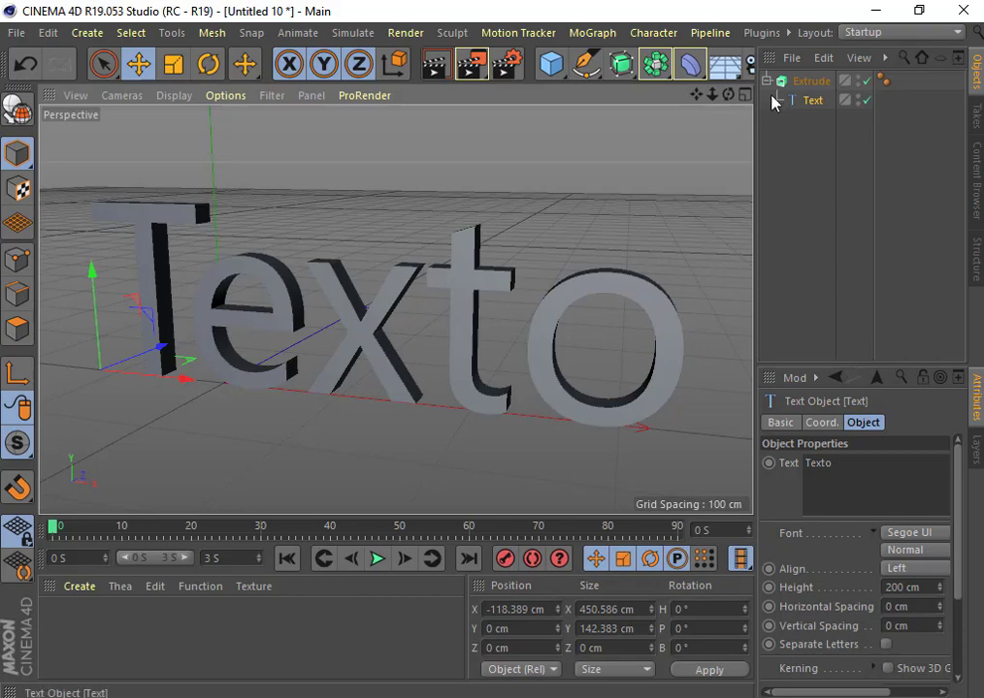
click(803, 82)
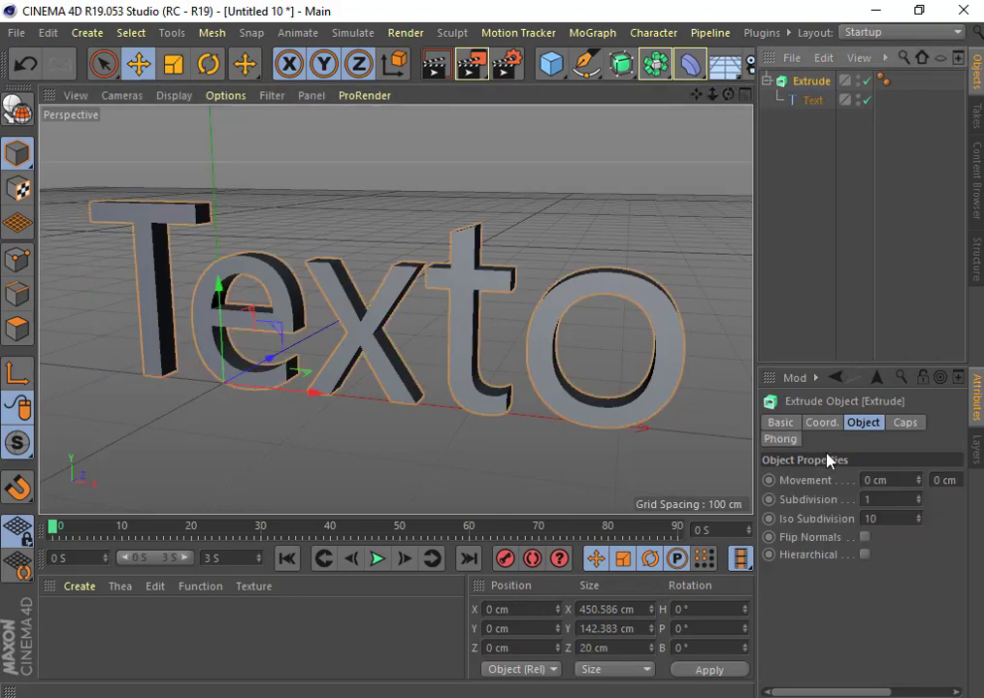
Set the Extrude's Movement Z depth to 27 cm.
drag(754, 423, 622, 401)
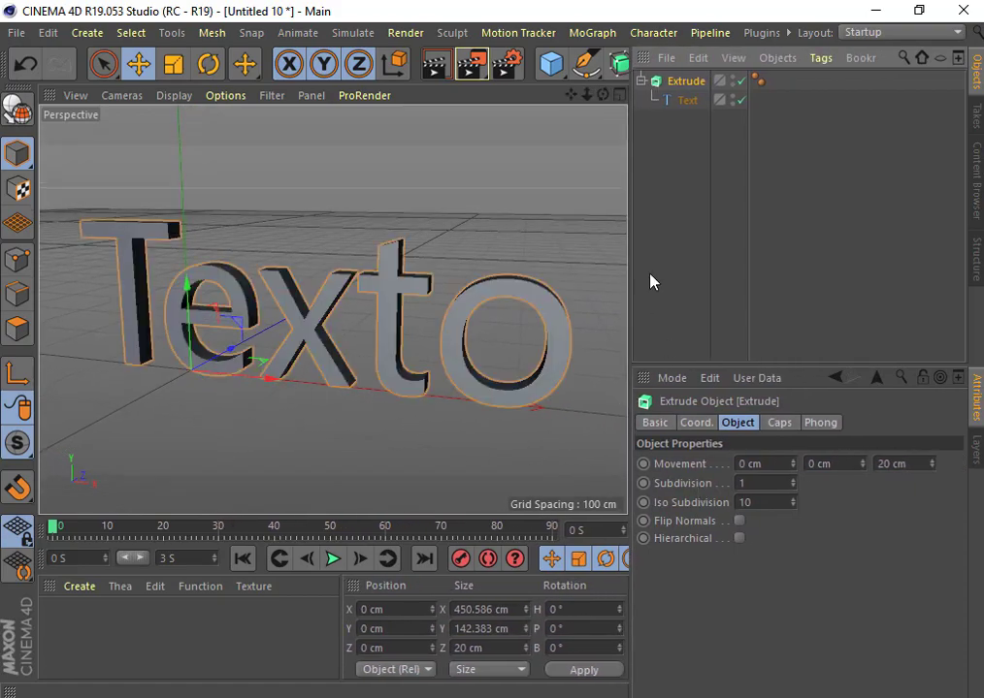
drag(602, 94, 548, 99)
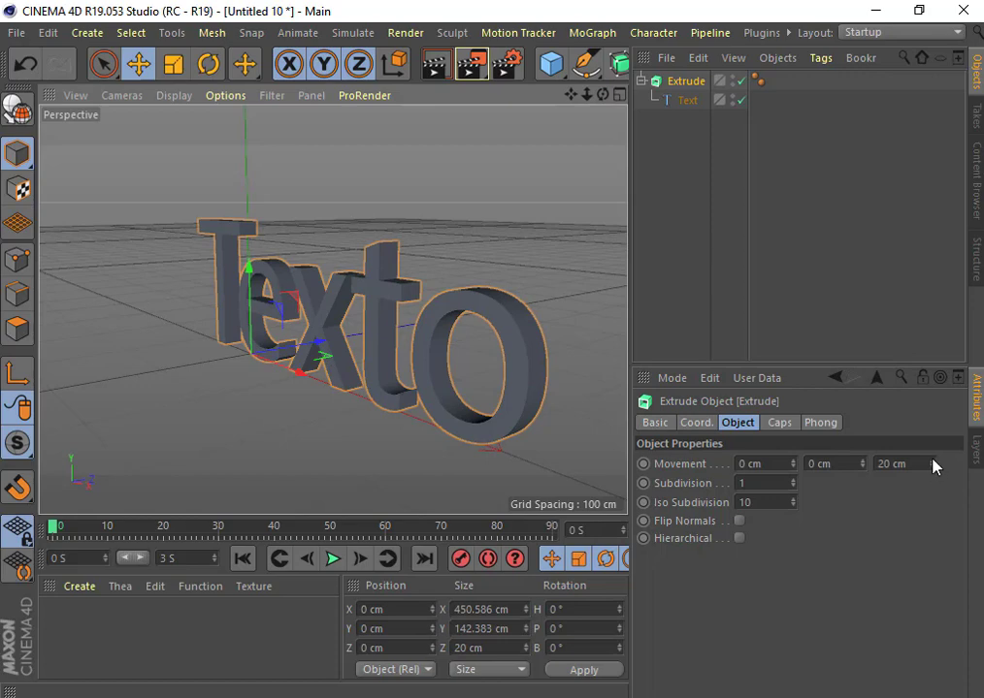
mouse_move(932, 464)
mouse_down()
mouse_move(932, 427)
mouse_move(932, 500)
mouse_move(933, 437)
mouse_move(932, 471)
mouse_up()
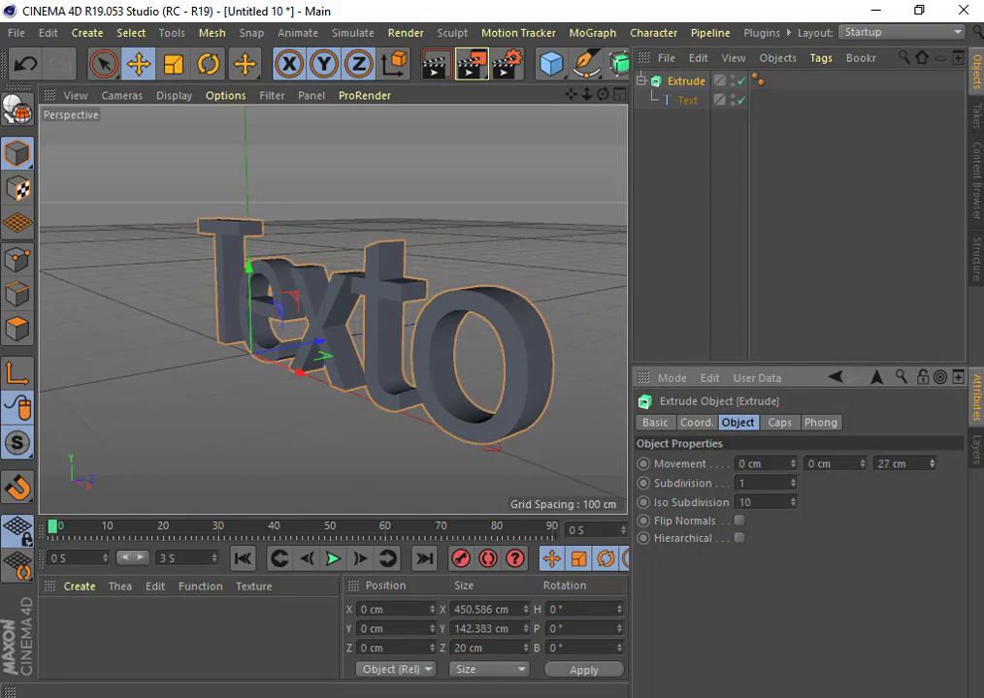
mouse_move(603, 94)
mouse_down()
mouse_move(543, 101)
mouse_move(560, 105)
mouse_up()
Switch the viewport to Gouraud Shading (Lines) and enlarge it around the zoomed-in text.
click(178, 97)
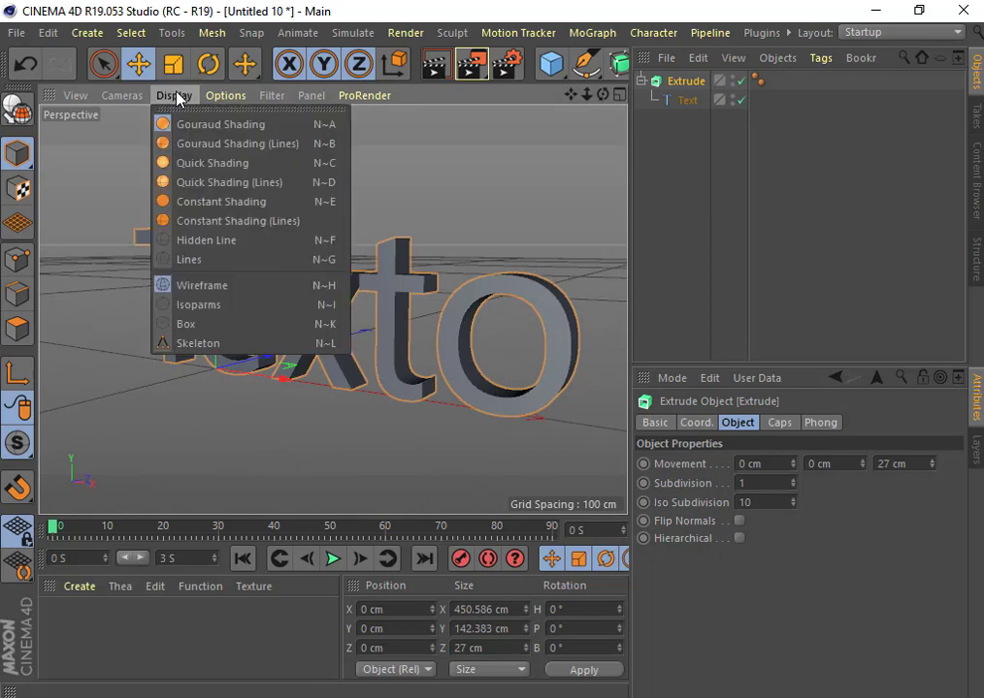
click(214, 146)
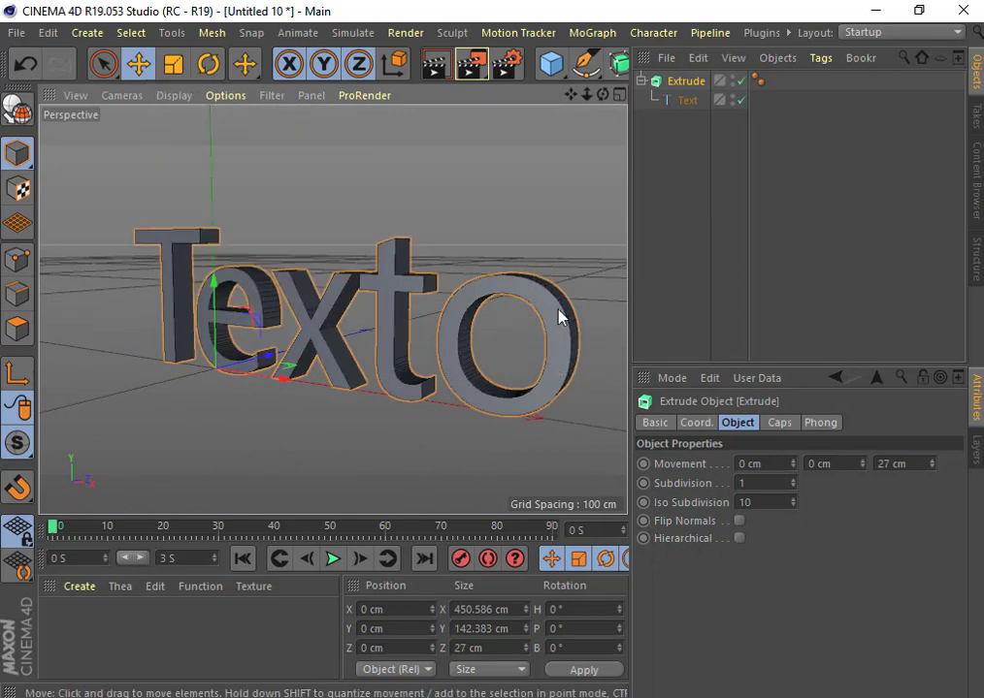
mouse_move(587, 95)
mouse_down()
mouse_move(606, 95)
mouse_move(543, 97)
mouse_move(621, 102)
mouse_up()
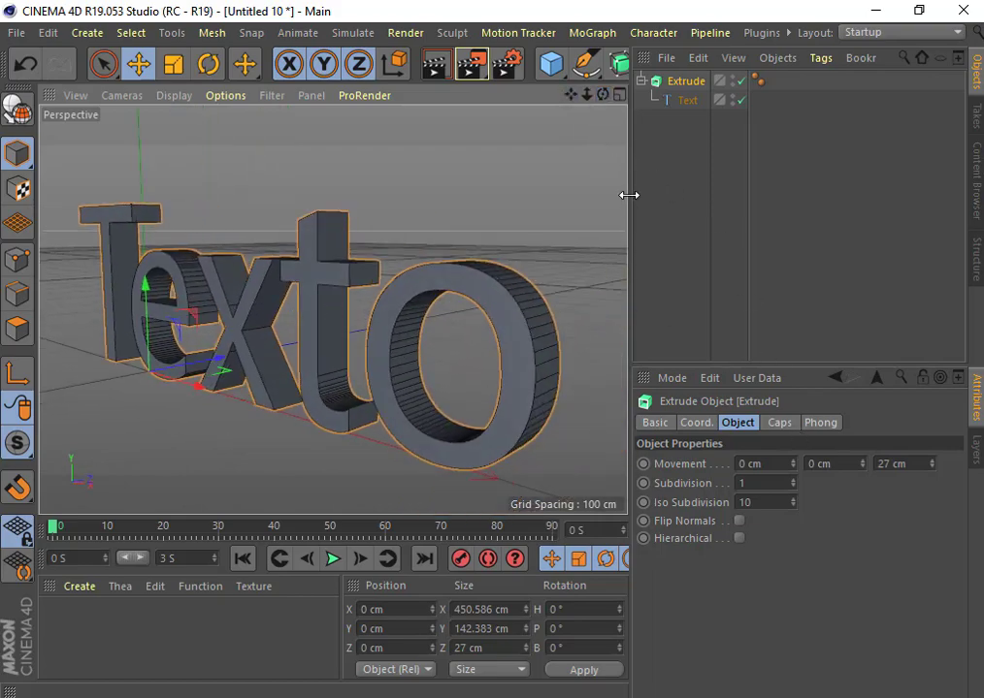
drag(630, 194, 686, 199)
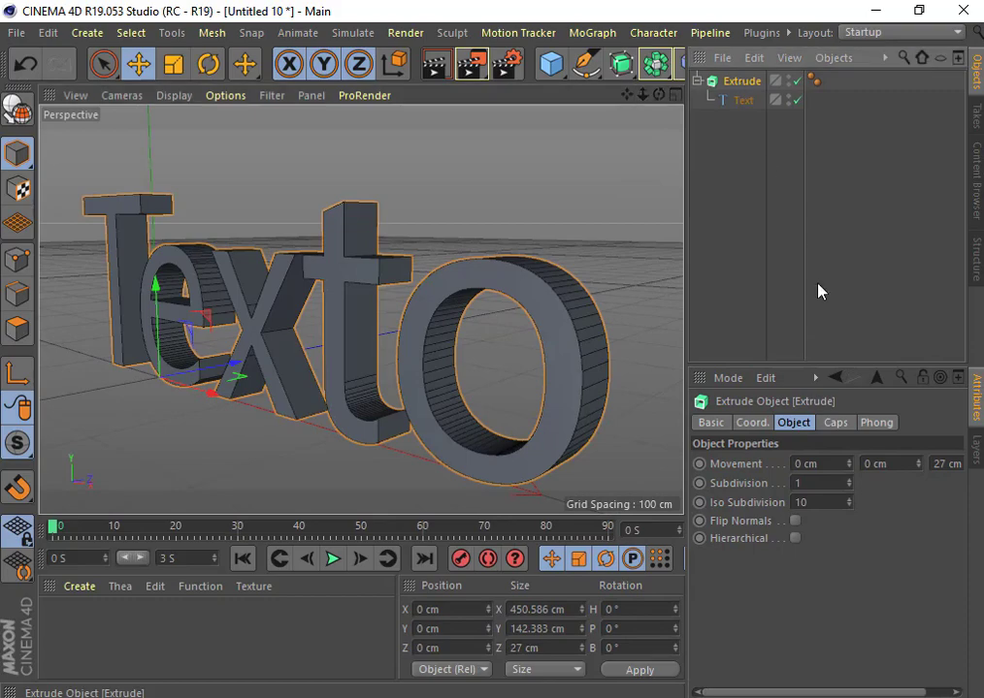
Raise the Extrude object's Subdivision from 1 to 5.
click(832, 424)
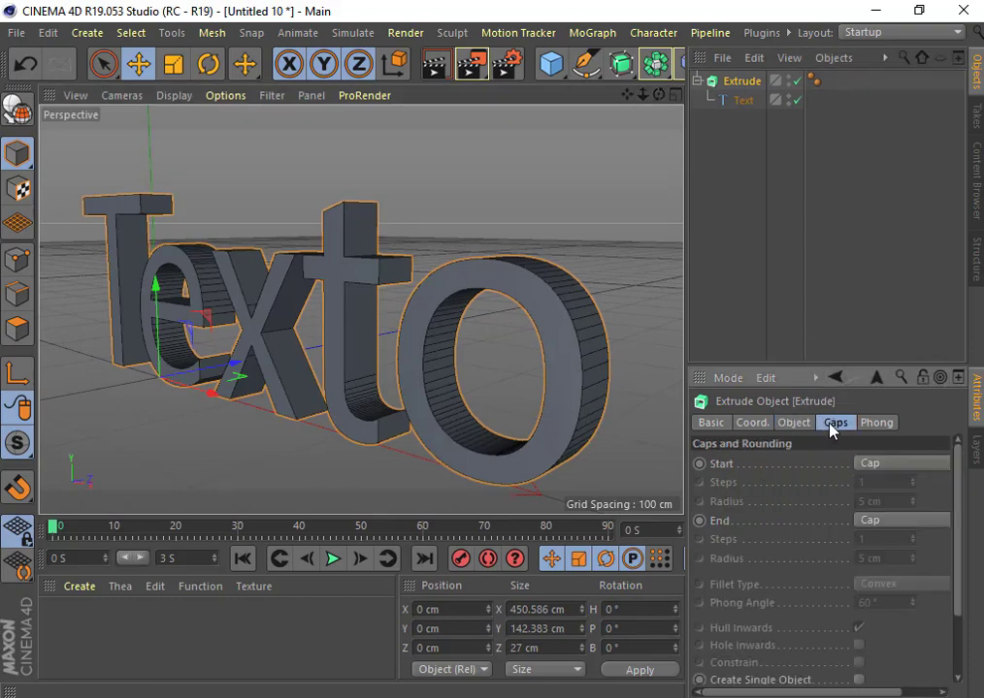
click(807, 424)
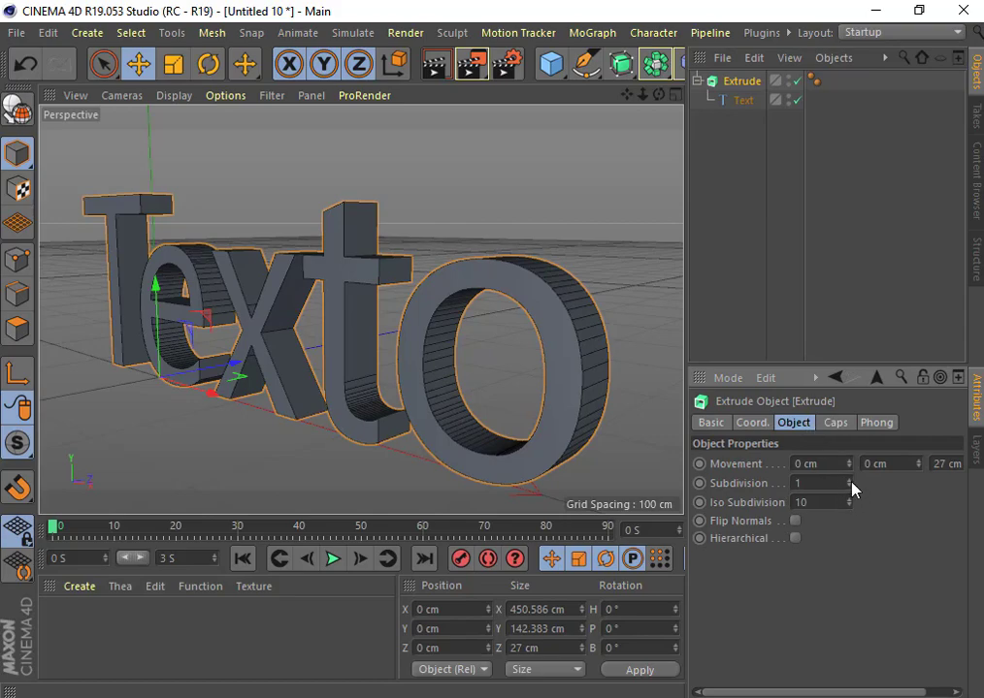
drag(853, 482, 853, 482)
click(851, 480)
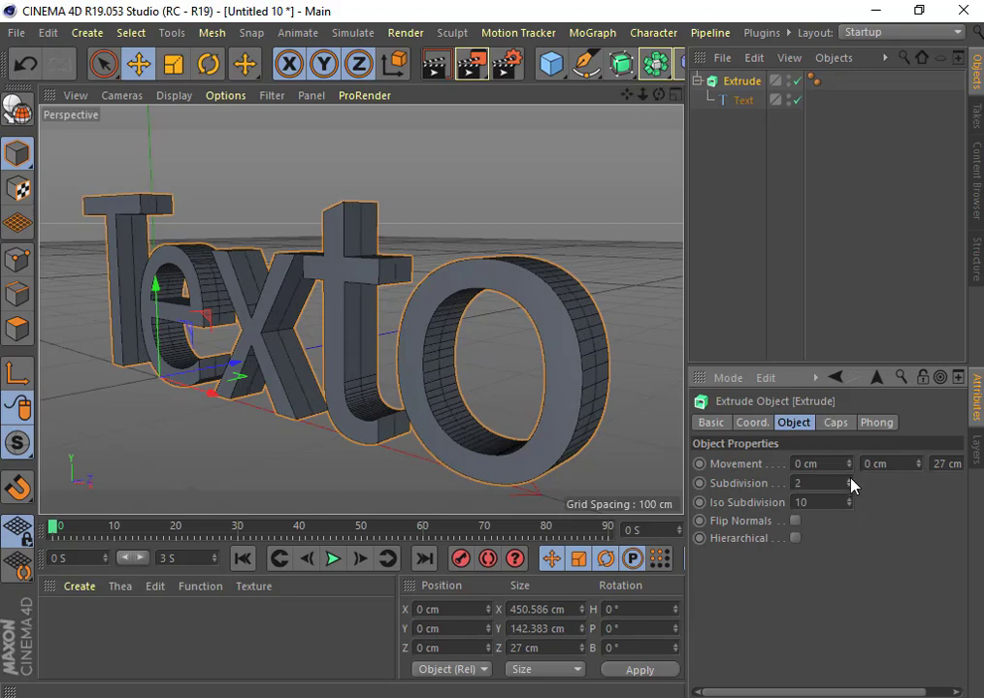
click(850, 480)
click(851, 480)
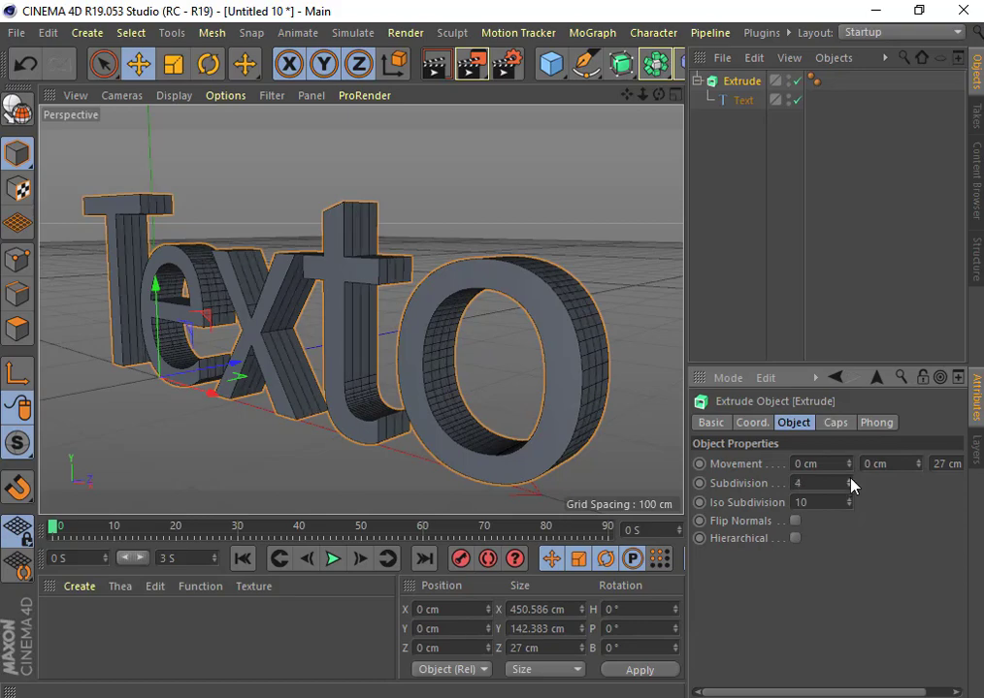
click(850, 480)
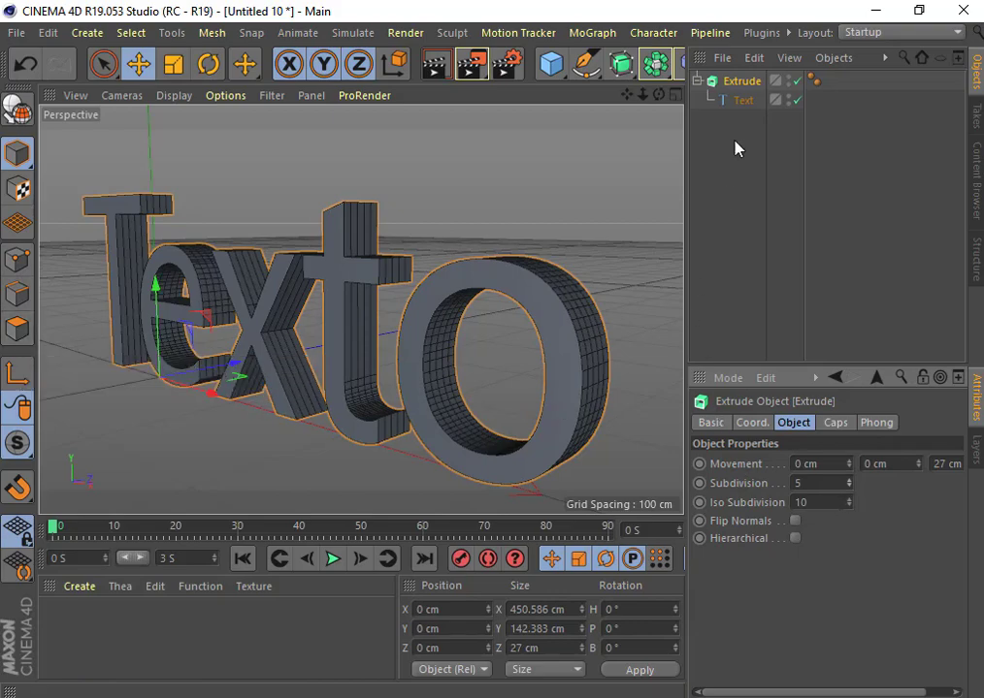
click(836, 423)
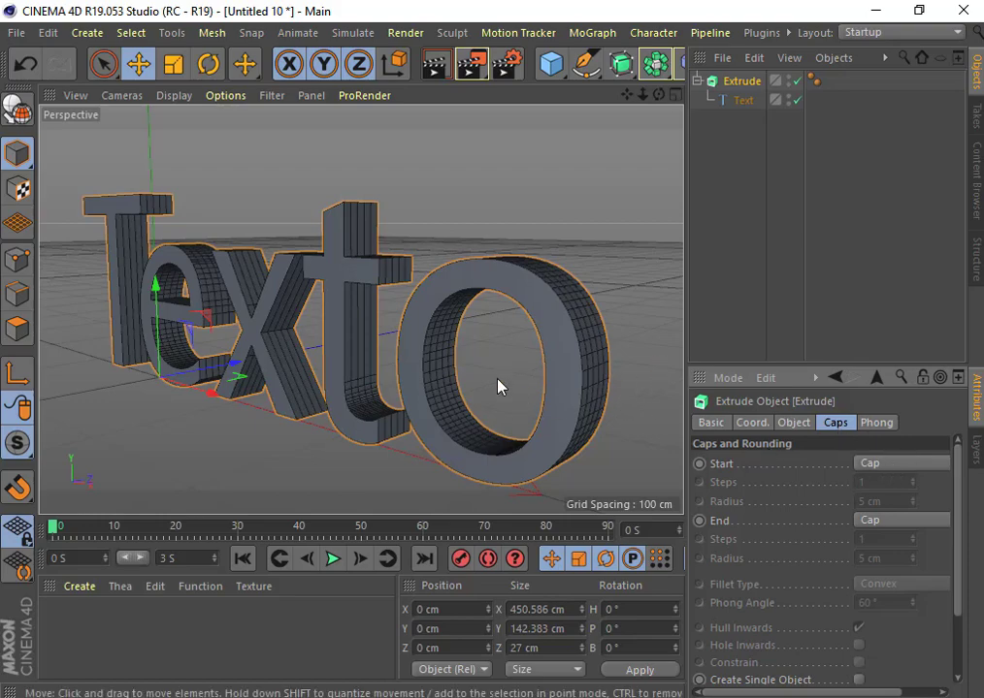
Set the Extrude's Start cap to None, removing the front caps.
drag(658, 94, 621, 97)
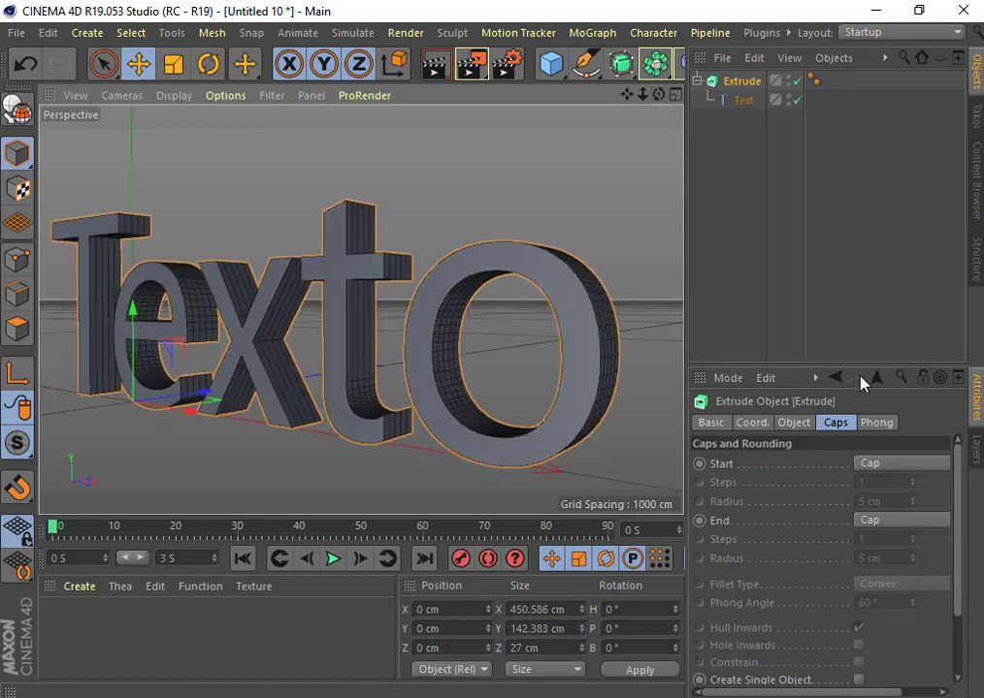
click(878, 466)
click(866, 481)
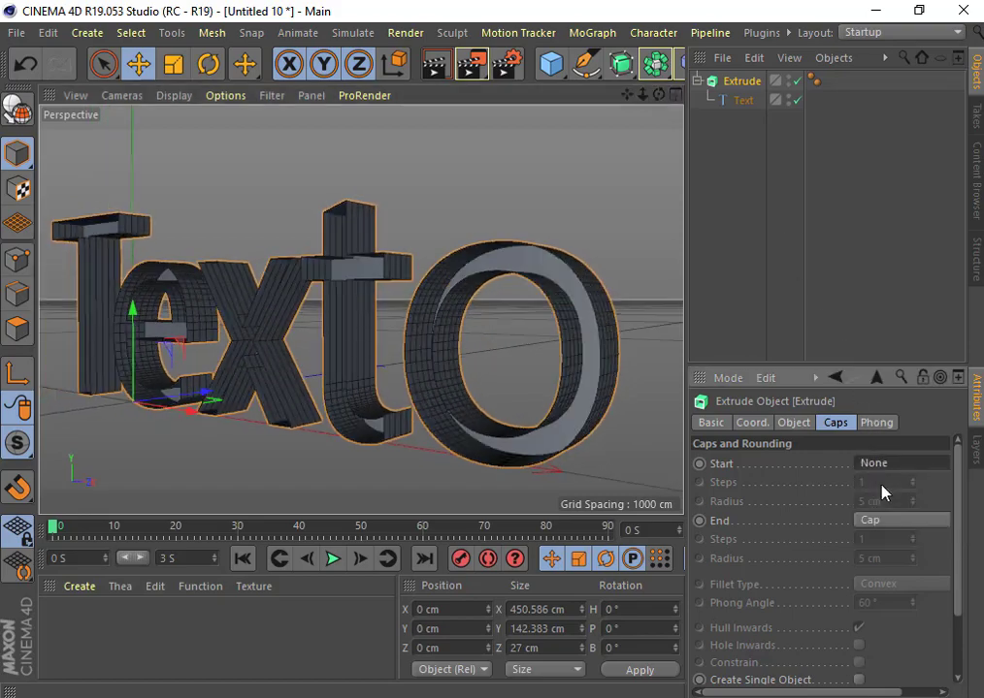
Set the End cap to None and inspect the hollow Texto letters.
mouse_move(659, 94)
mouse_down()
mouse_move(621, 97)
mouse_move(635, 96)
mouse_up()
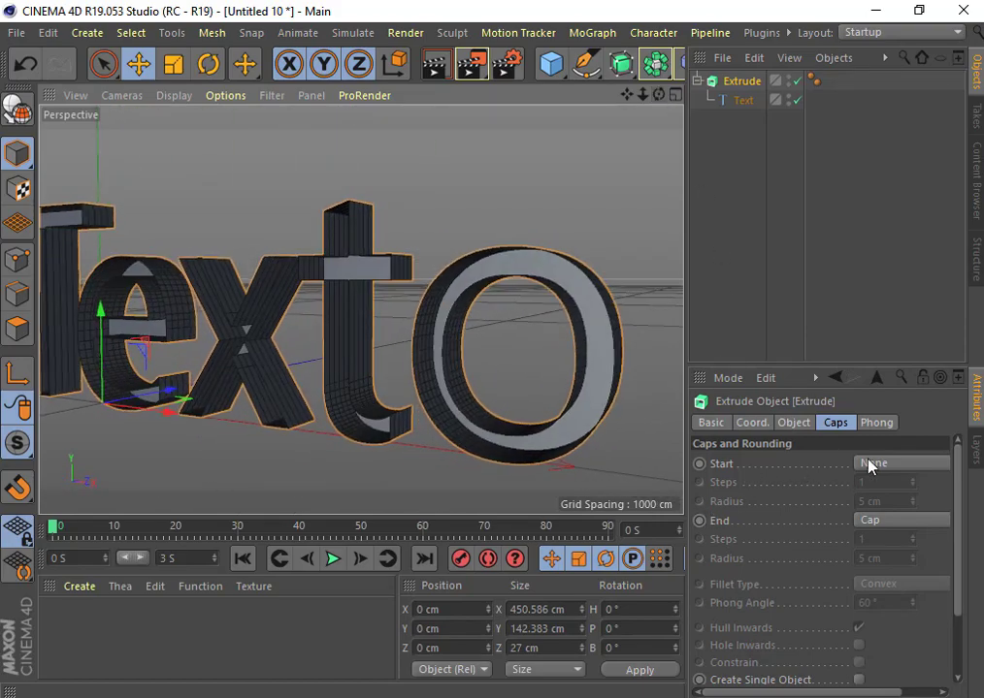
click(866, 525)
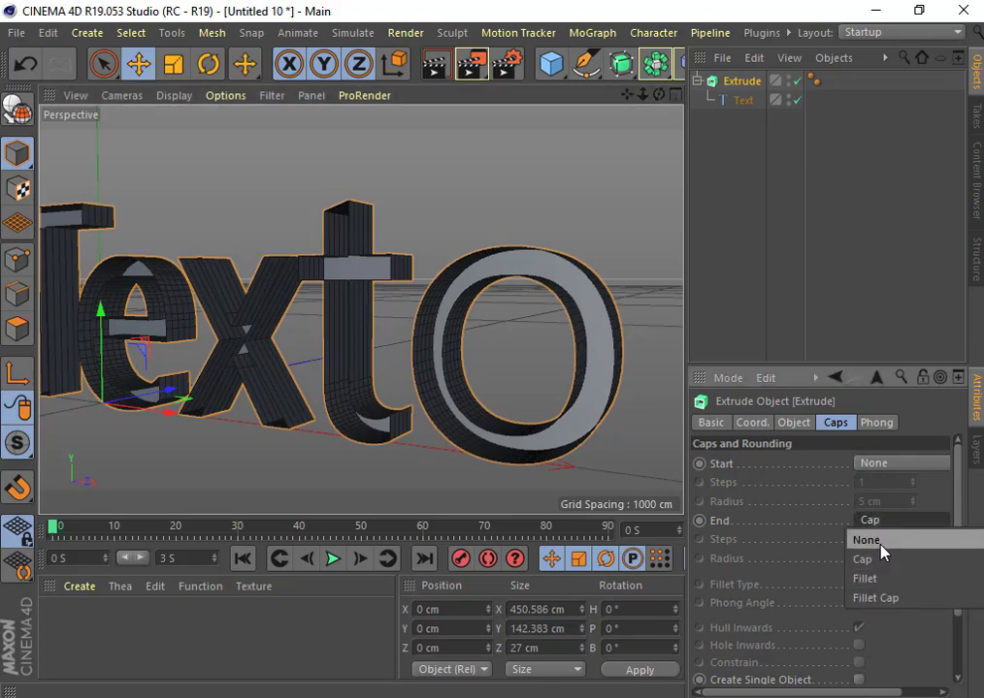
click(880, 545)
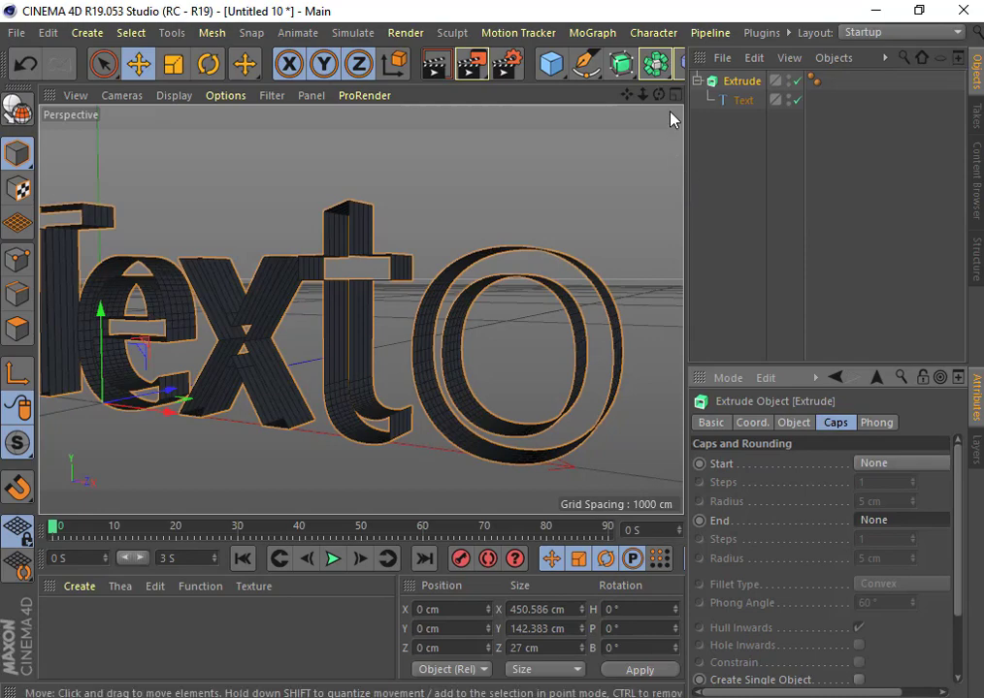
drag(662, 94, 361, 309)
alt+drag(360, 308, 361, 308)
Set the Start cap to Fillet with 2 steps and a 3 cm radius.
click(896, 465)
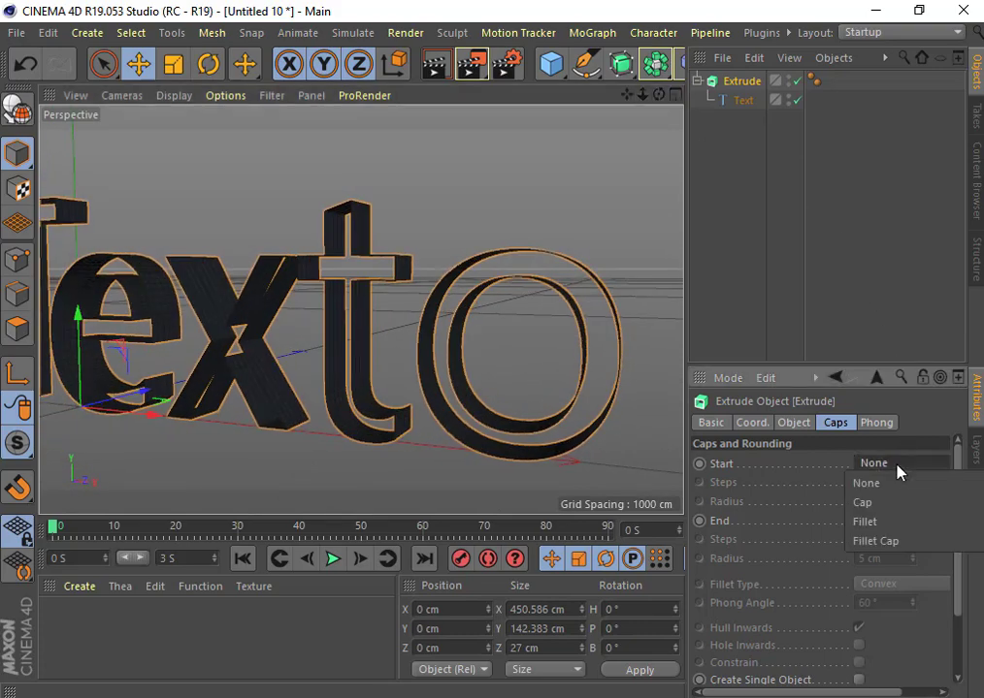
click(882, 523)
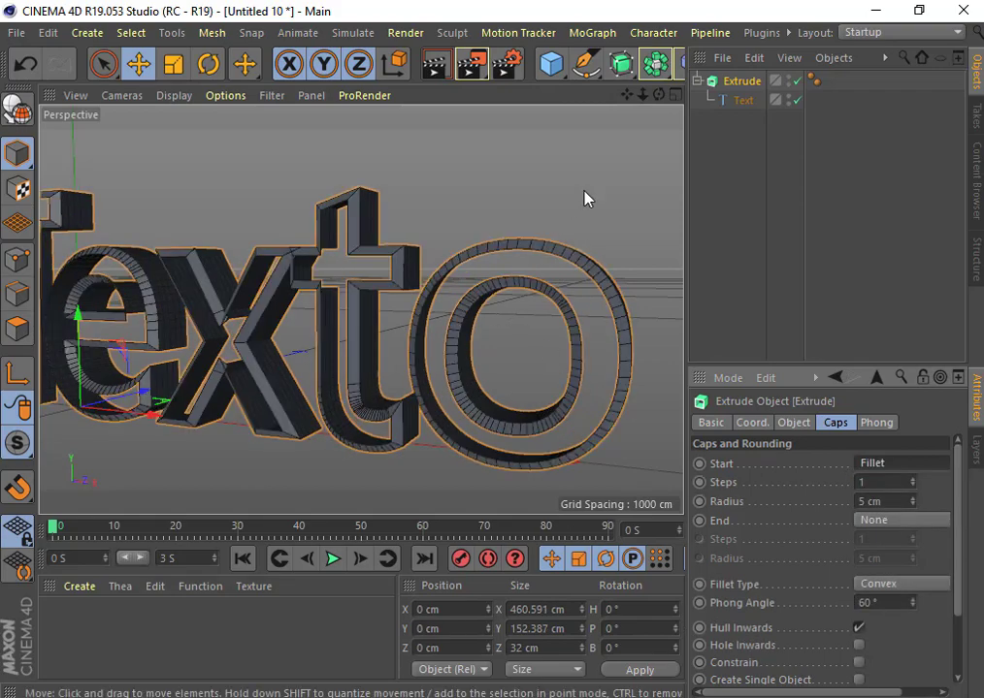
mouse_move(659, 94)
mouse_down()
mouse_move(582, 106)
mouse_move(501, 339)
mouse_up()
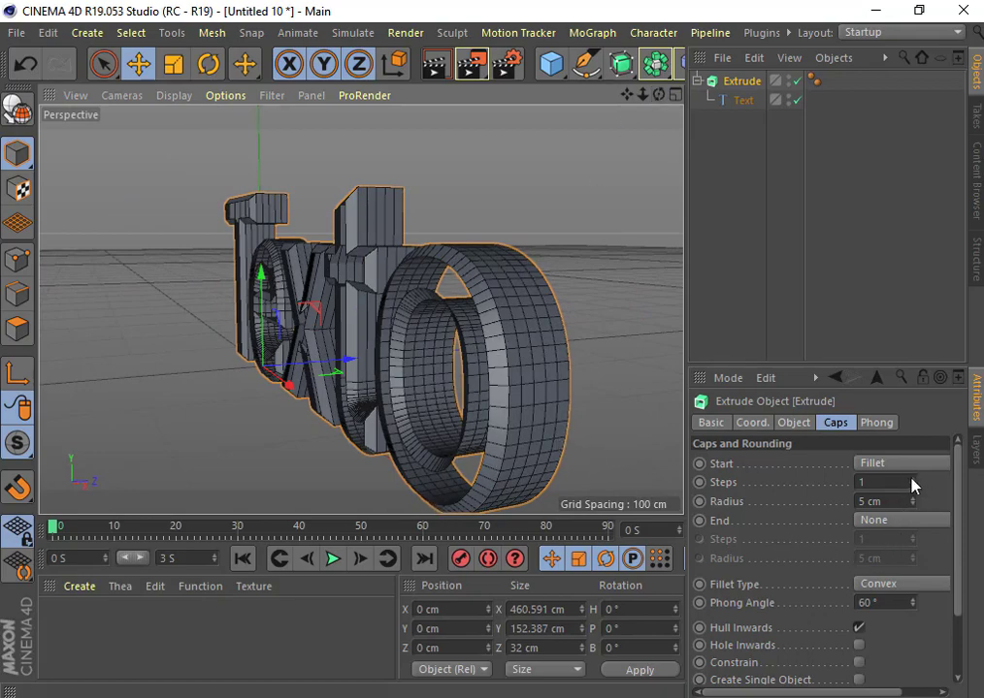
drag(912, 485, 912, 456)
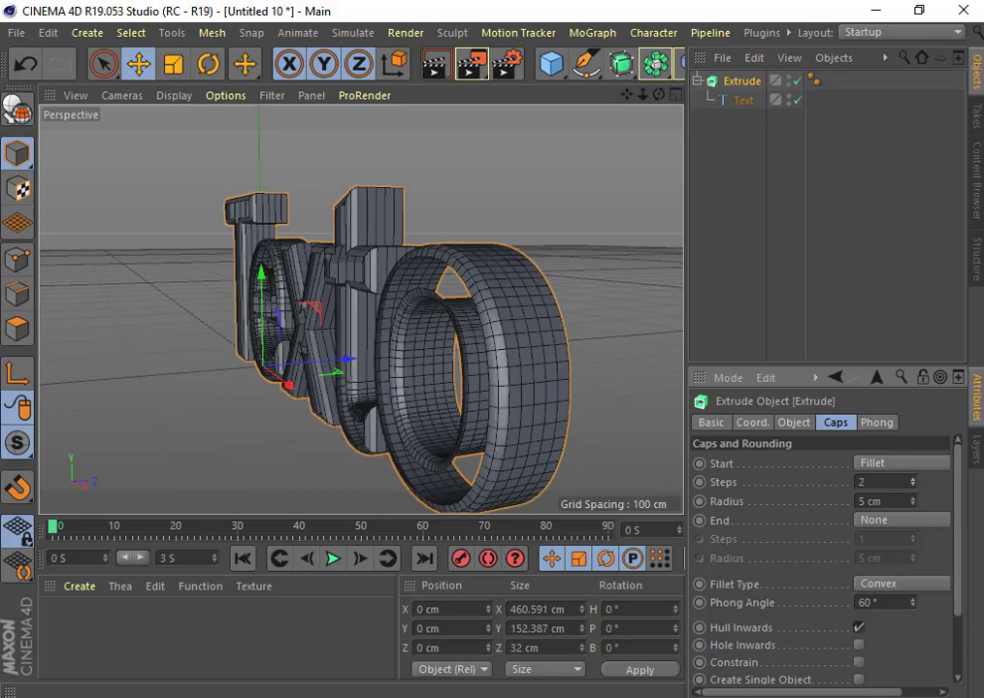
drag(912, 482, 912, 499)
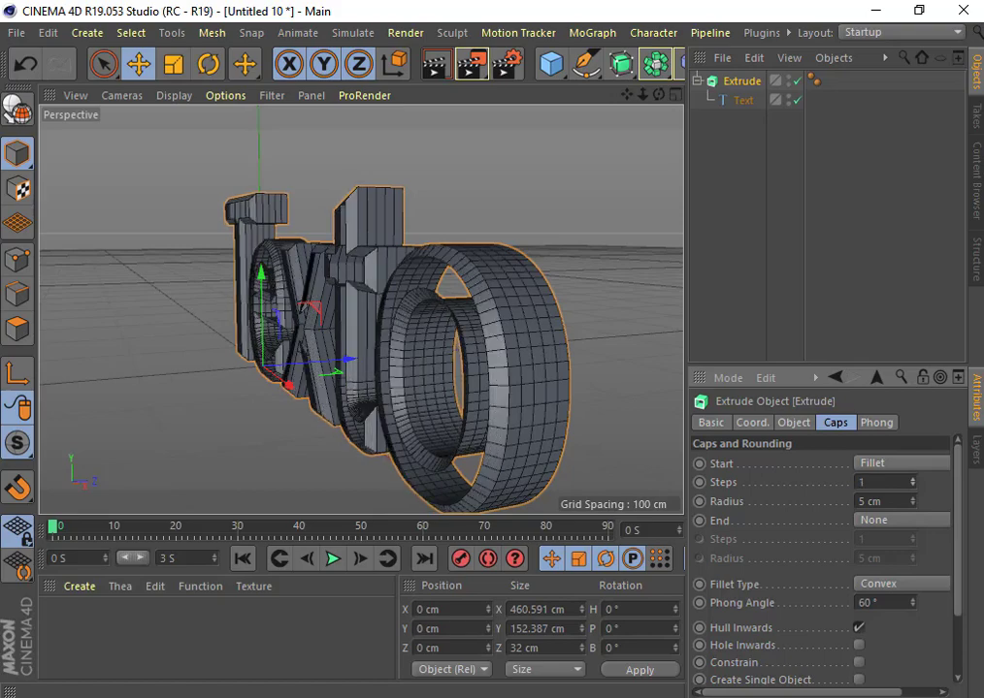
mouse_move(912, 482)
mouse_down()
mouse_move(911, 495)
mouse_move(912, 477)
mouse_up()
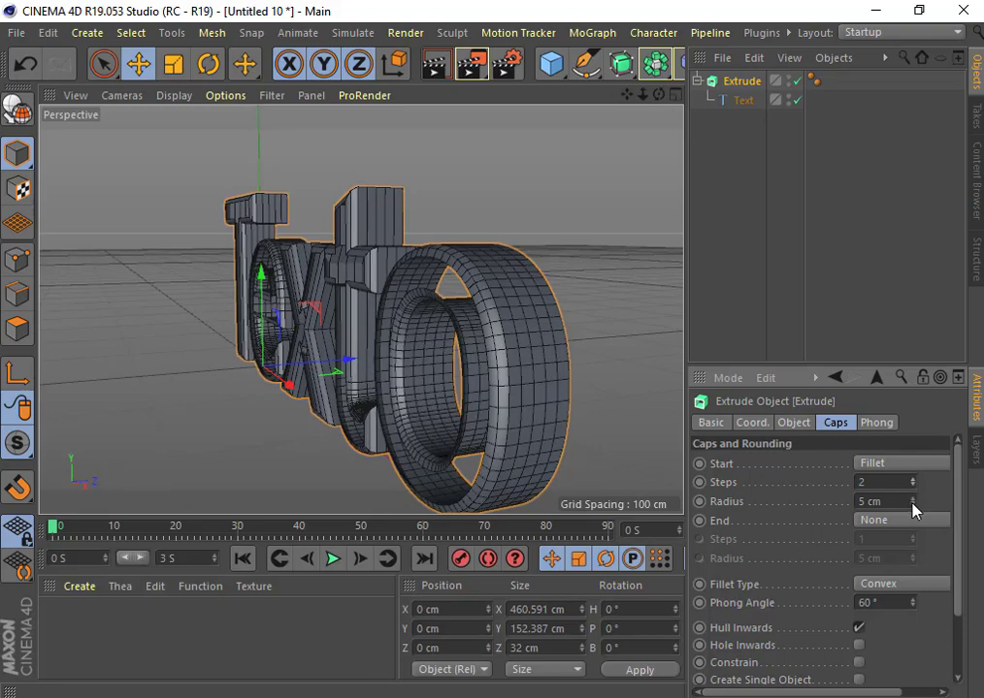
drag(911, 502, 912, 501)
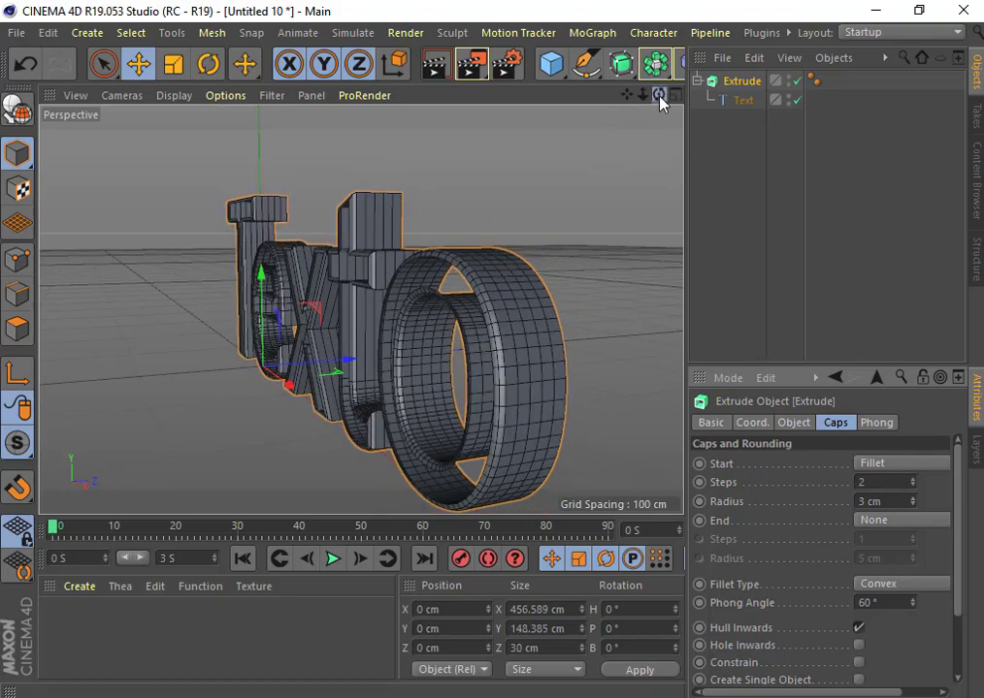
drag(659, 94, 818, 478)
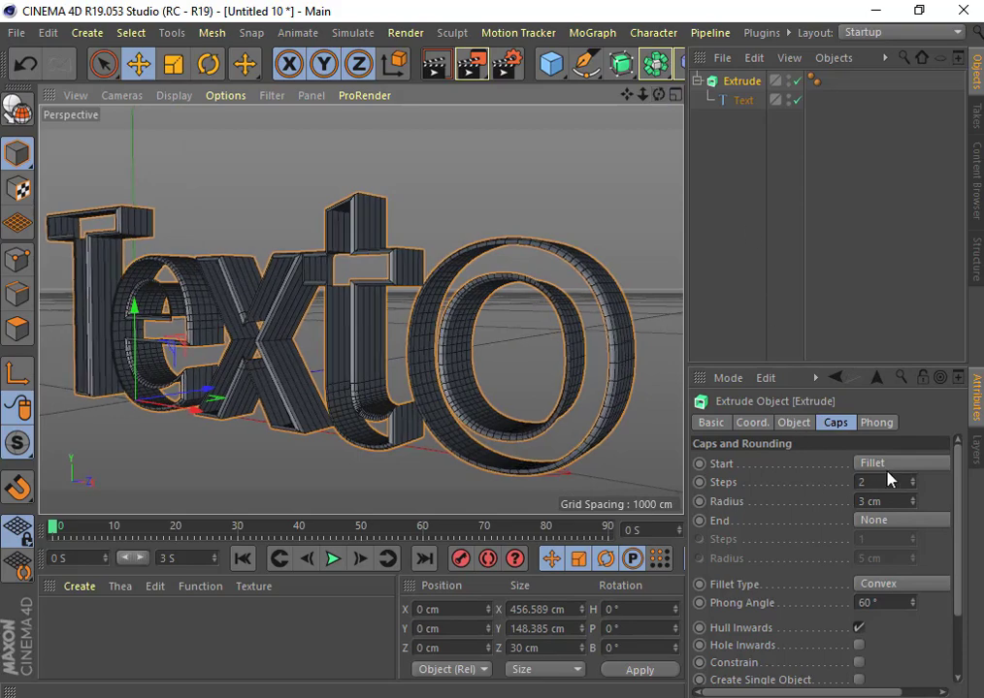
Set both the Start and End caps to Fillet Cap.
click(888, 465)
click(878, 540)
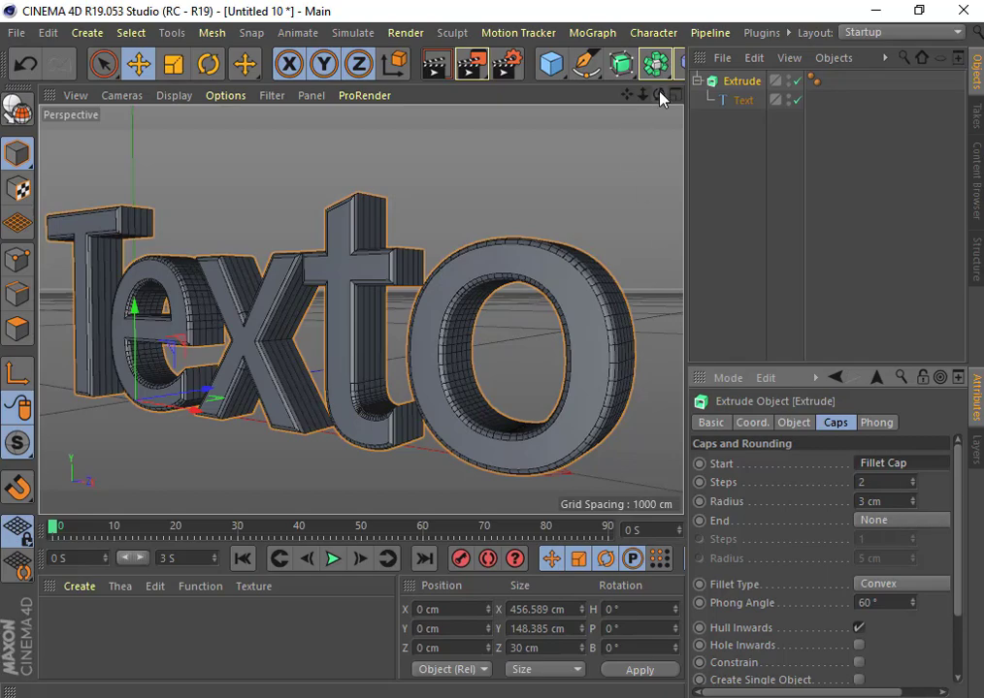
drag(659, 94, 361, 309)
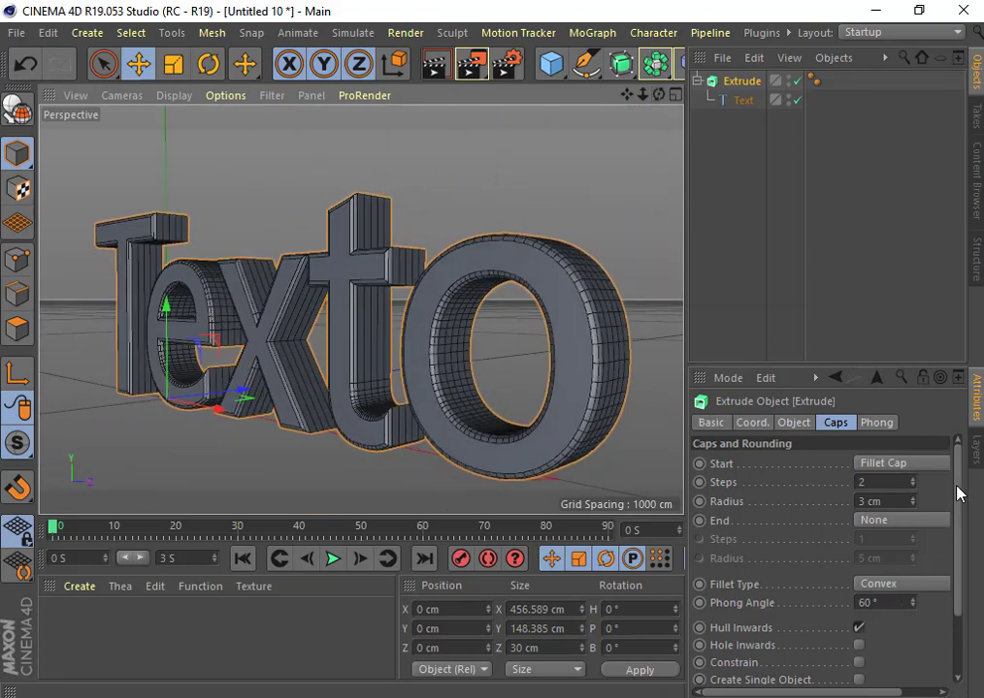
mouse_move(957, 494)
mouse_down()
mouse_move(969, 514)
mouse_move(975, 484)
mouse_up()
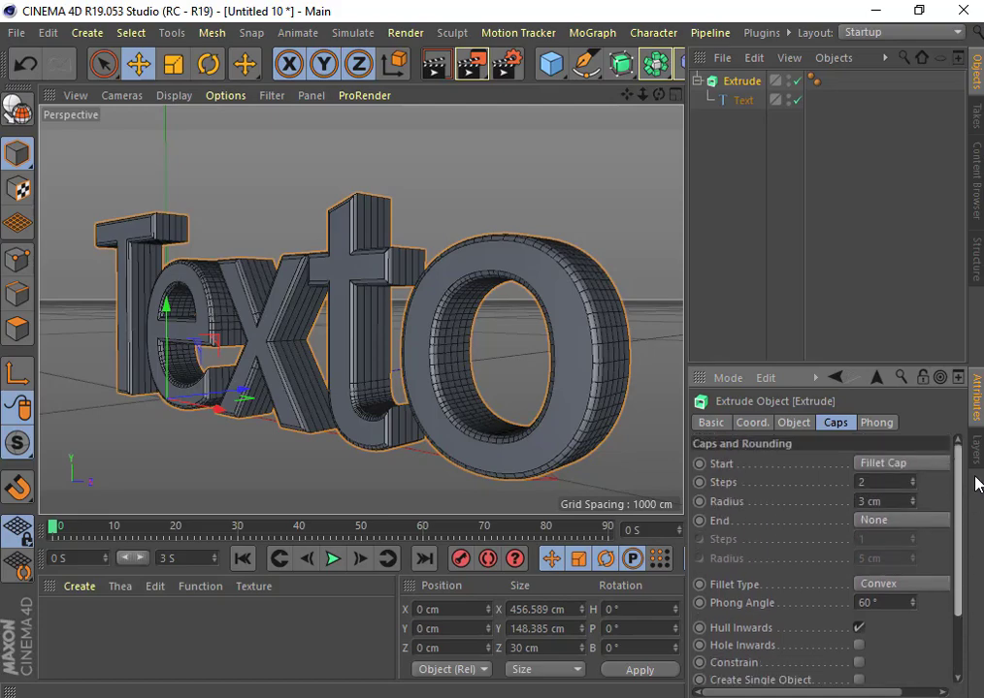
click(894, 524)
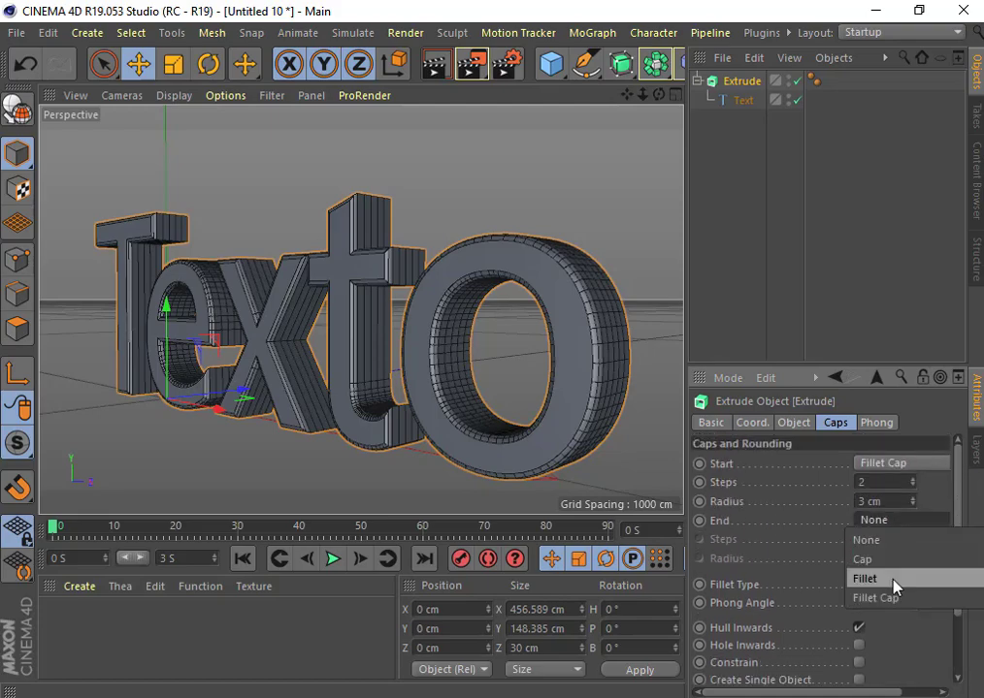
click(899, 605)
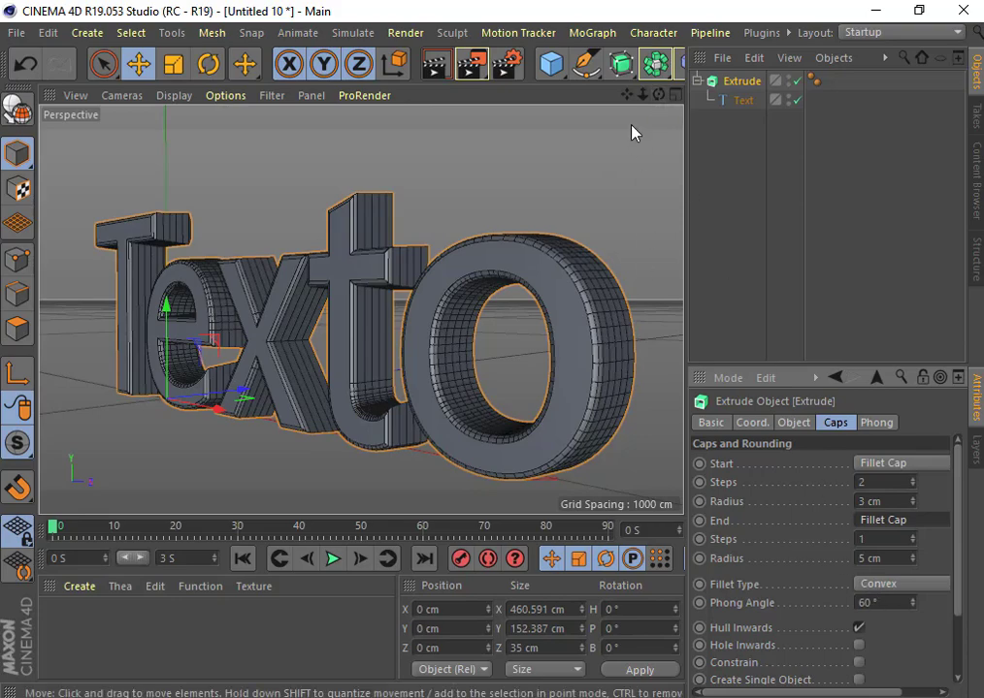
drag(659, 94, 361, 310)
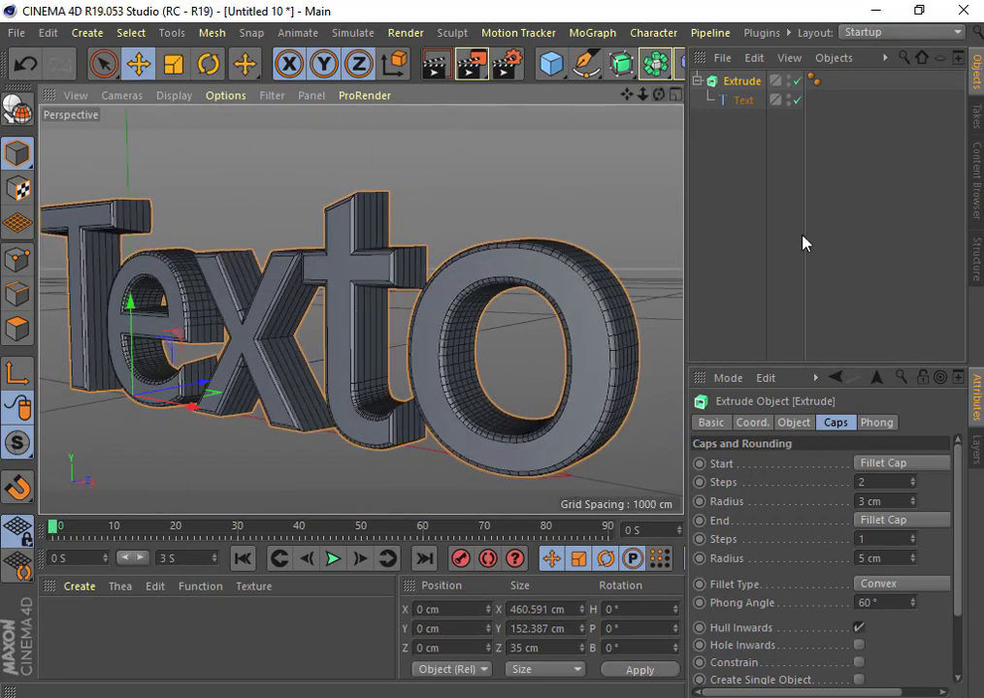
Set both fillets to 3 steps, keeping a 3 cm front and 5 cm back radius.
click(913, 485)
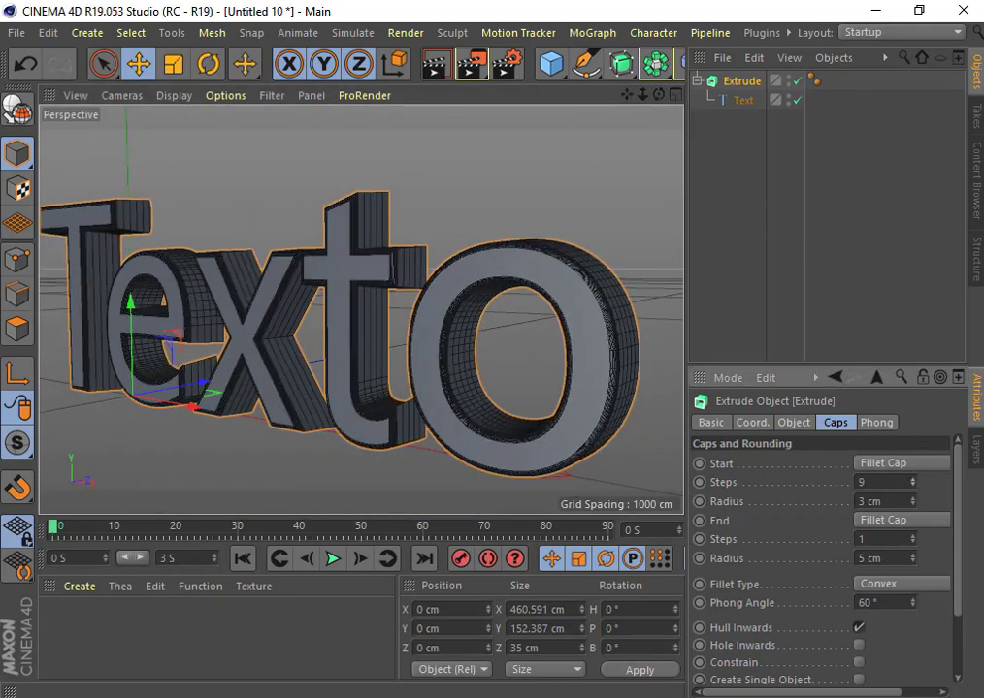
click(912, 479)
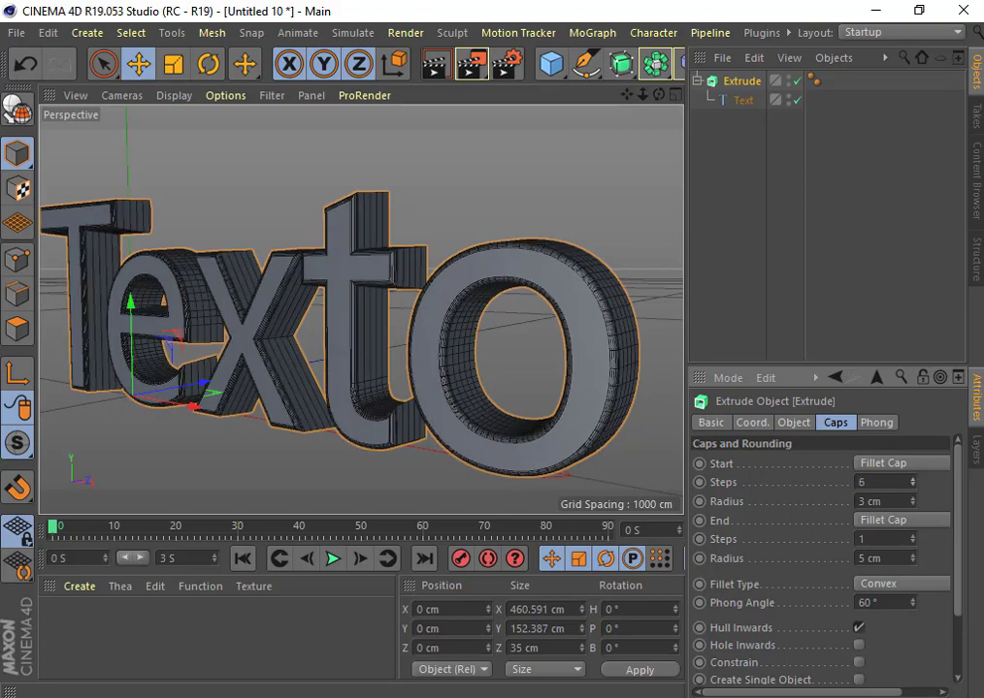
click(913, 480)
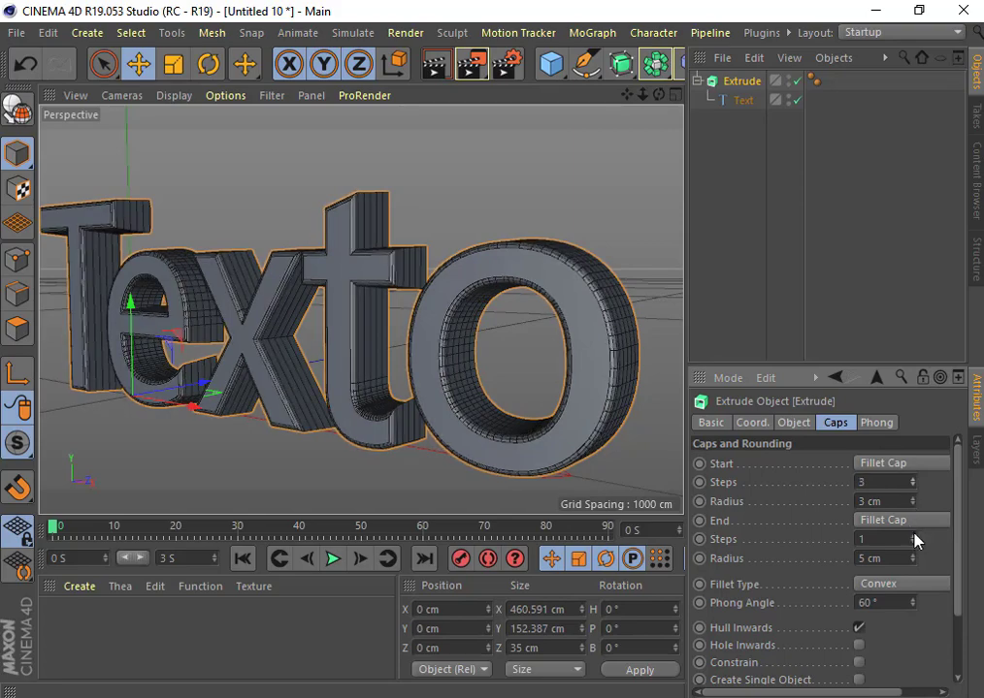
drag(915, 540, 914, 535)
drag(659, 94, 849, 441)
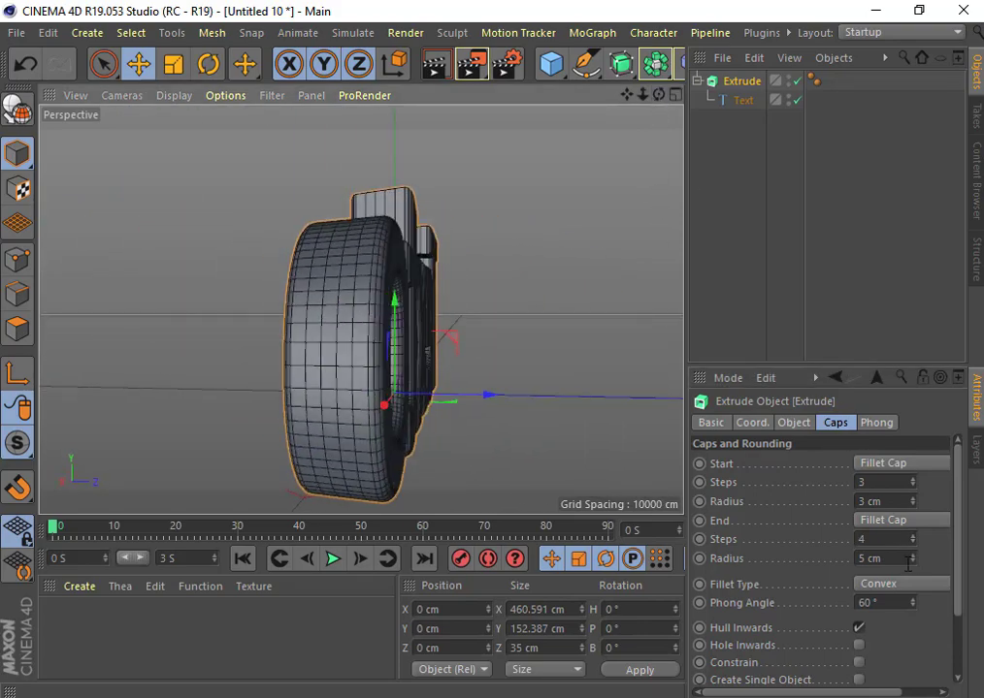
drag(914, 541, 914, 541)
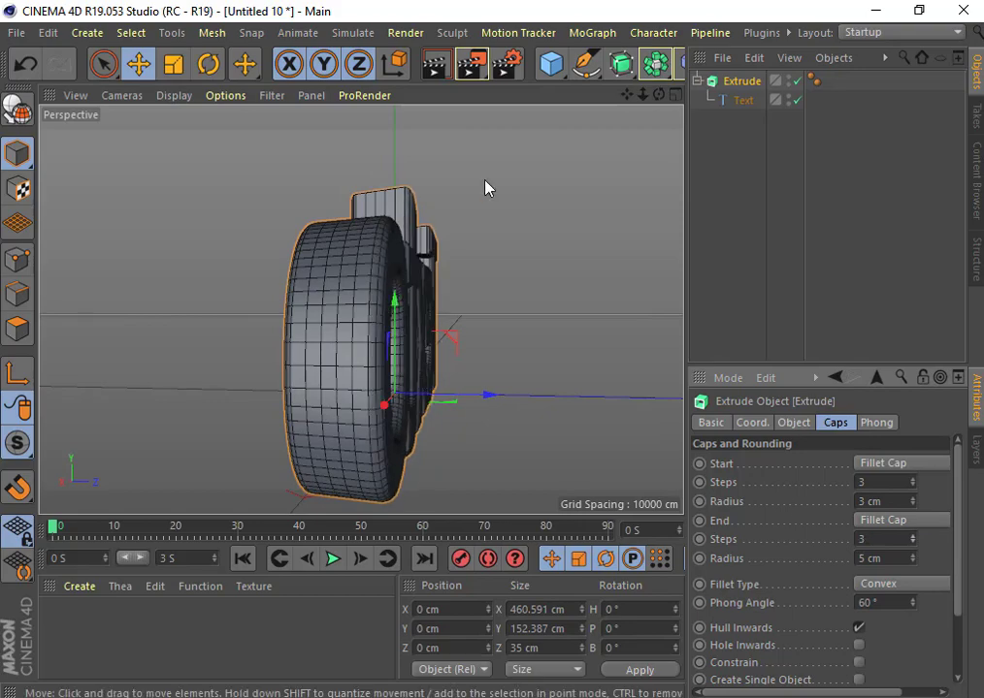
mouse_move(658, 96)
mouse_down()
mouse_move(628, 101)
mouse_move(738, 106)
mouse_up()
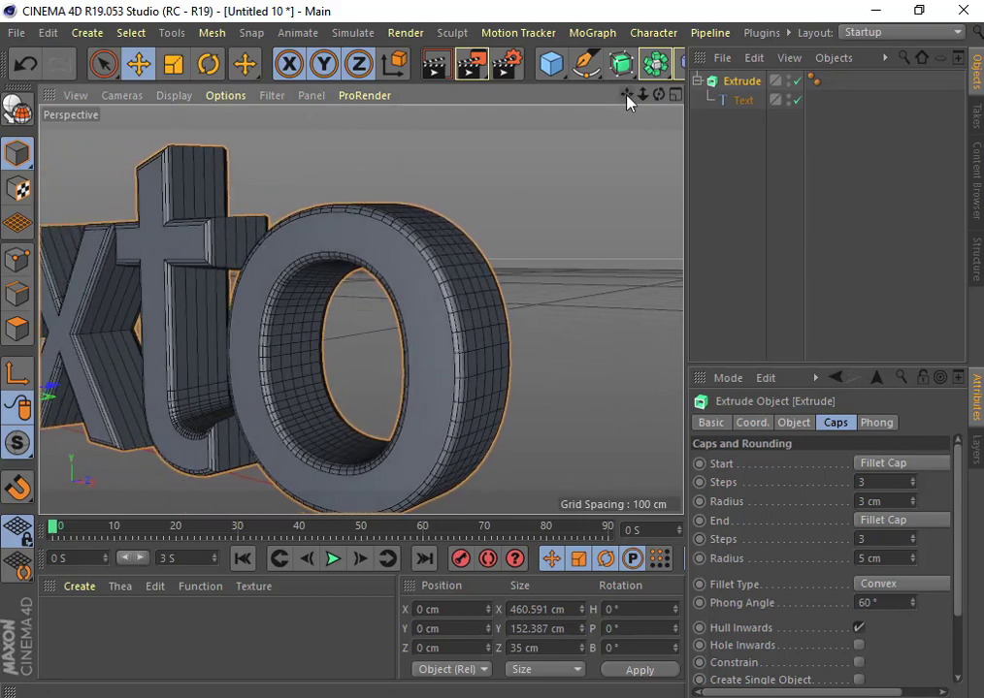
drag(642, 95, 604, 115)
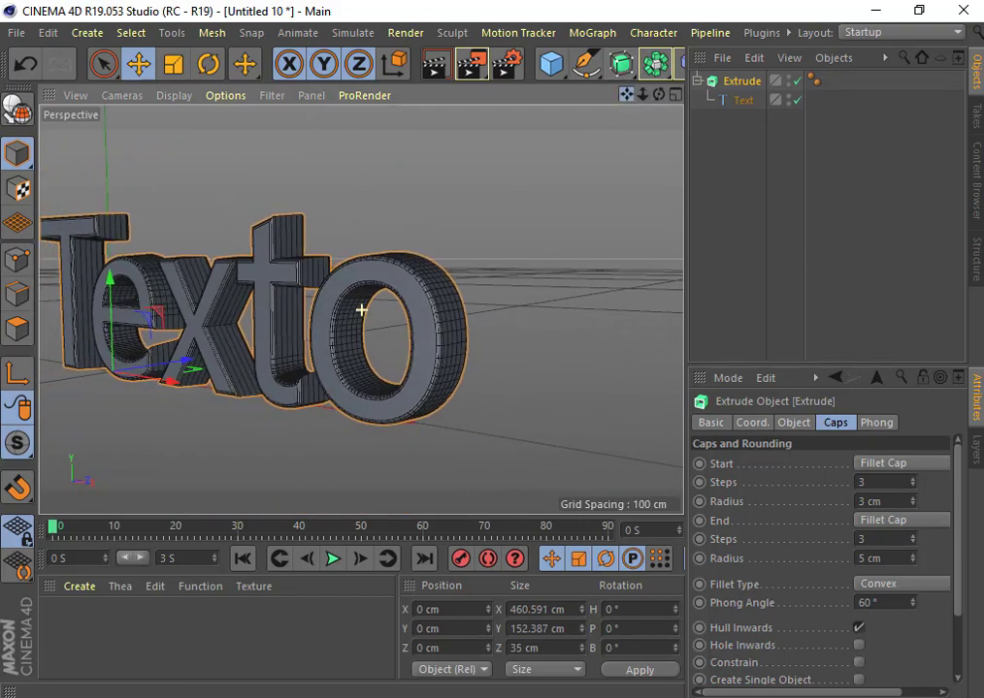
click(871, 585)
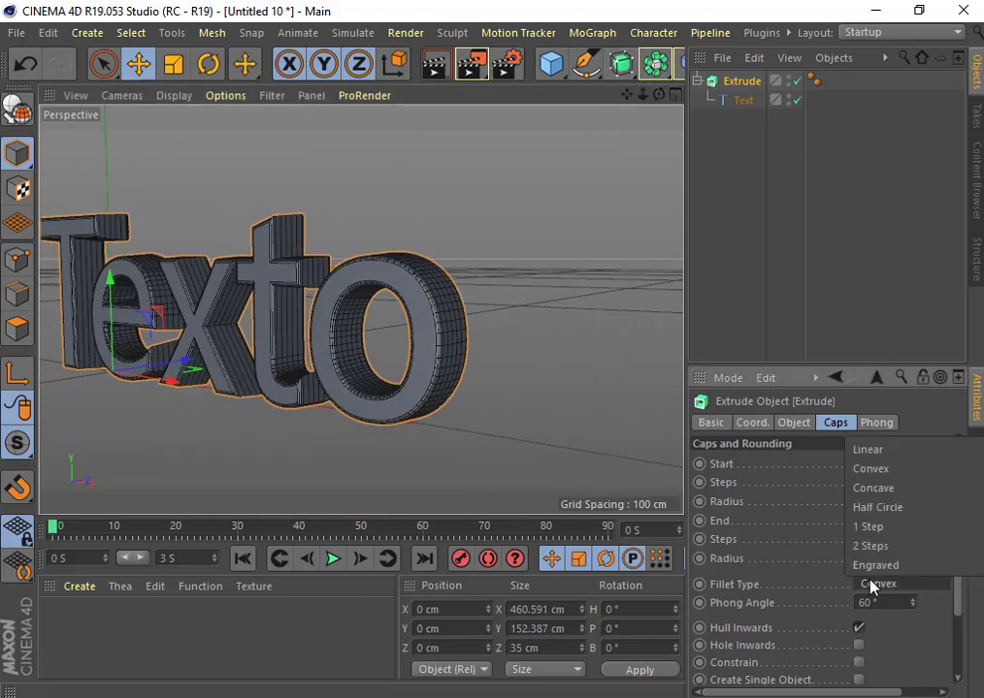
click(885, 507)
click(893, 524)
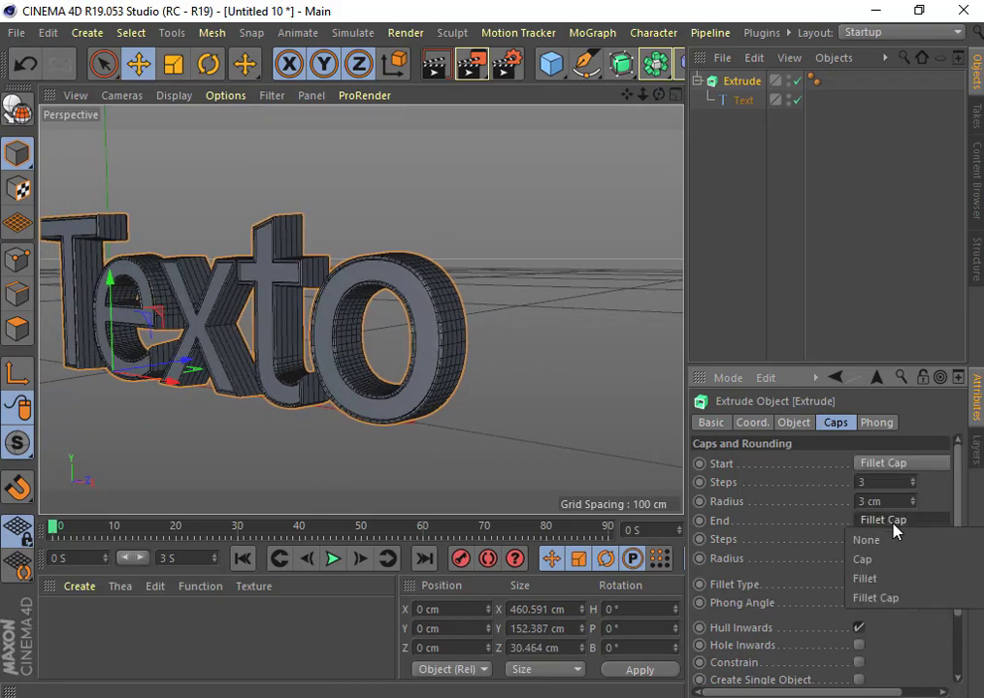
click(835, 421)
click(907, 583)
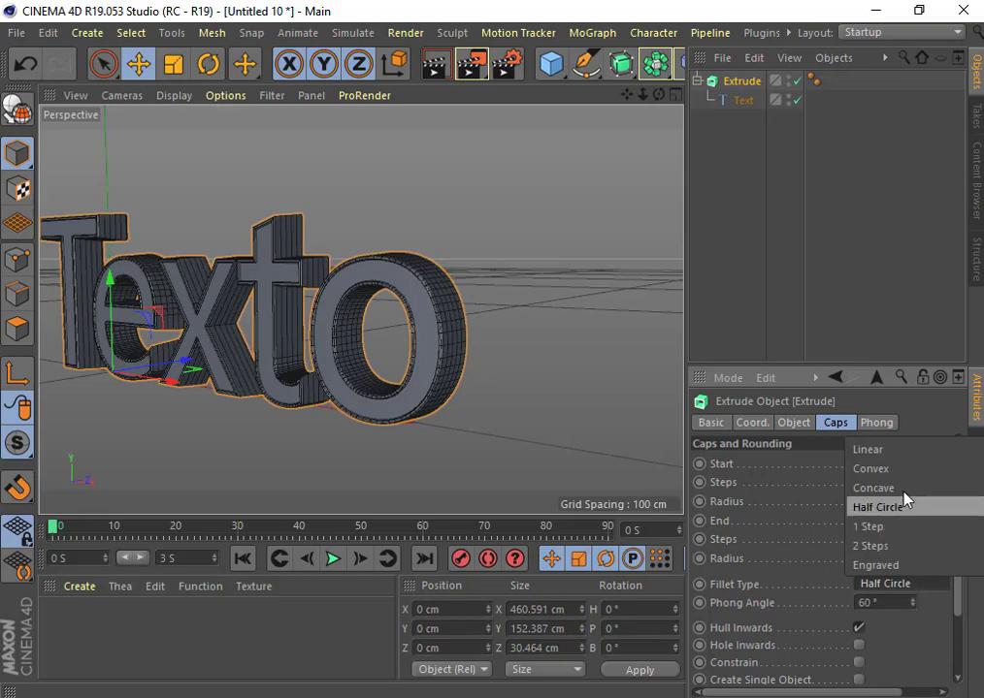
click(894, 467)
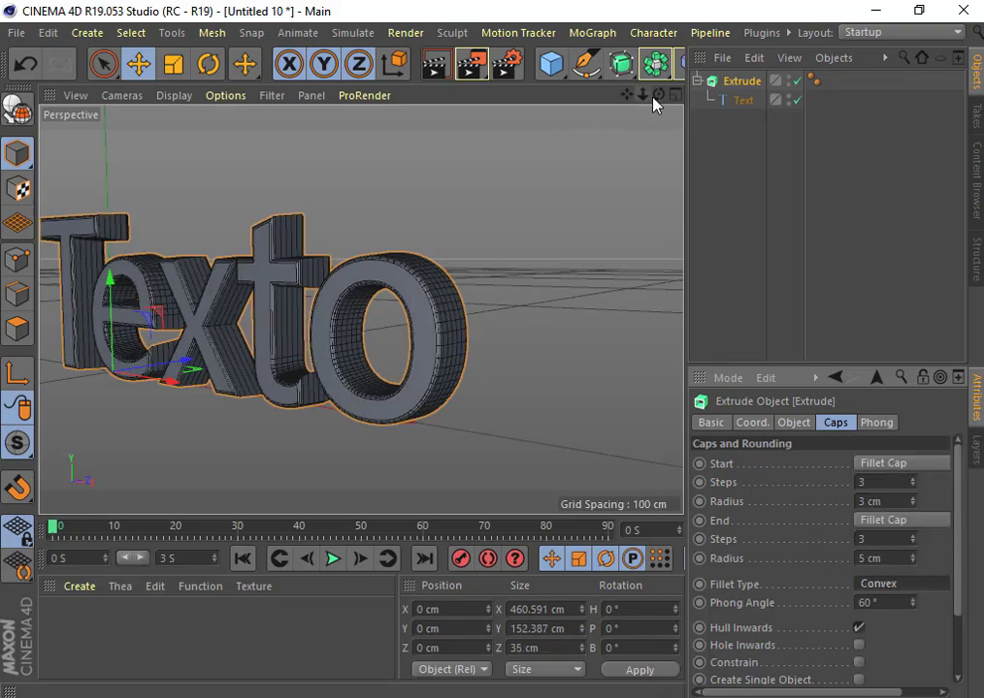
drag(659, 94, 528, 144)
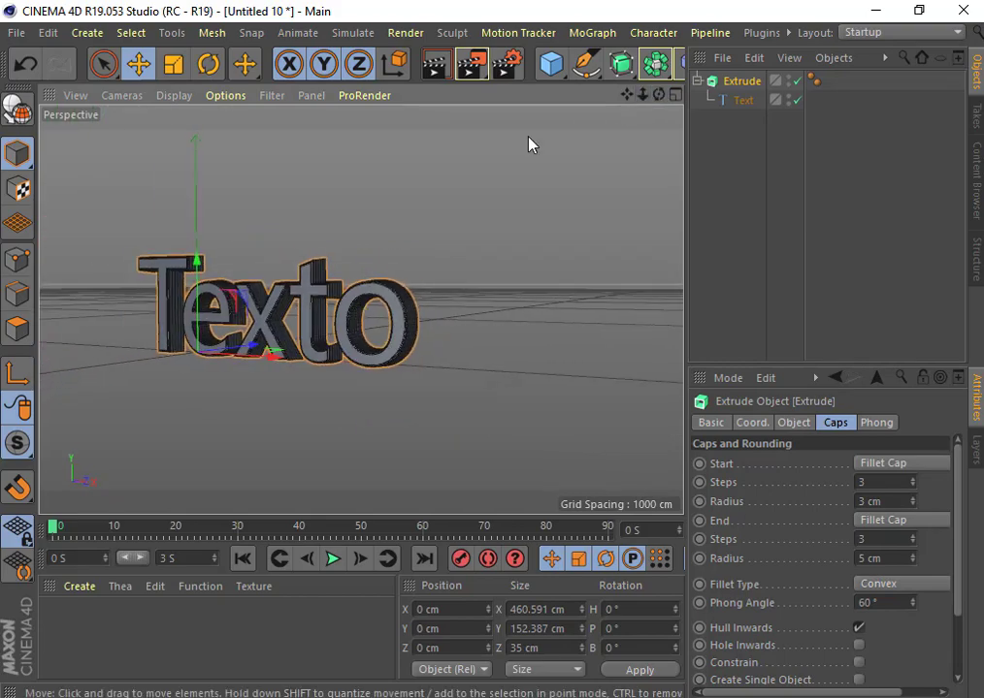
mouse_move(626, 98)
mouse_down()
mouse_move(670, 101)
mouse_move(580, 103)
mouse_up()
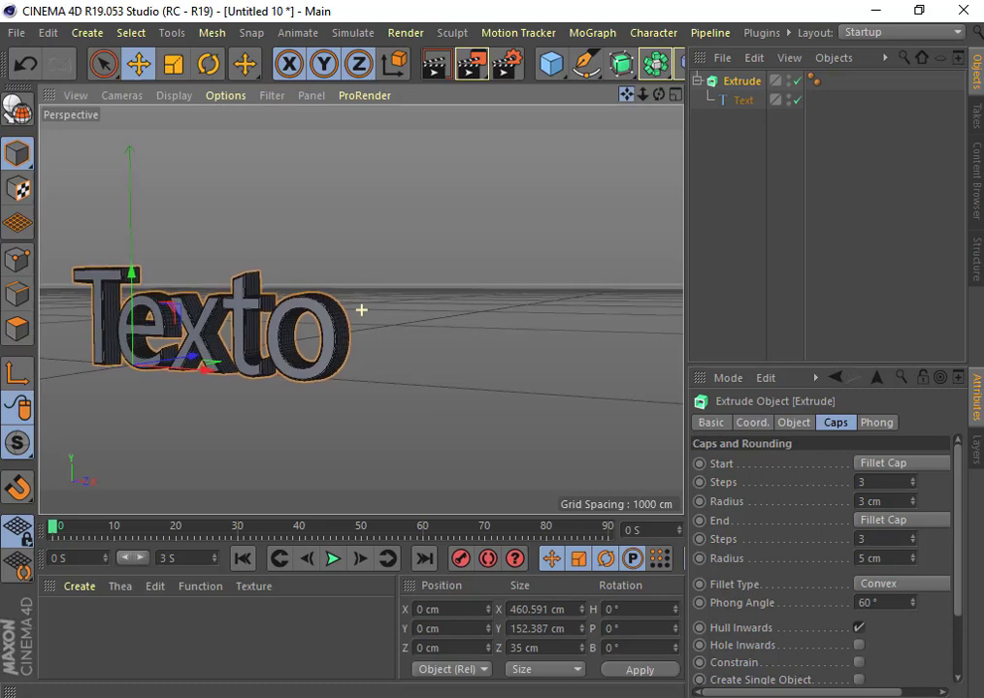
Add a Star spline and move it up and to the right of Texto.
click(591, 74)
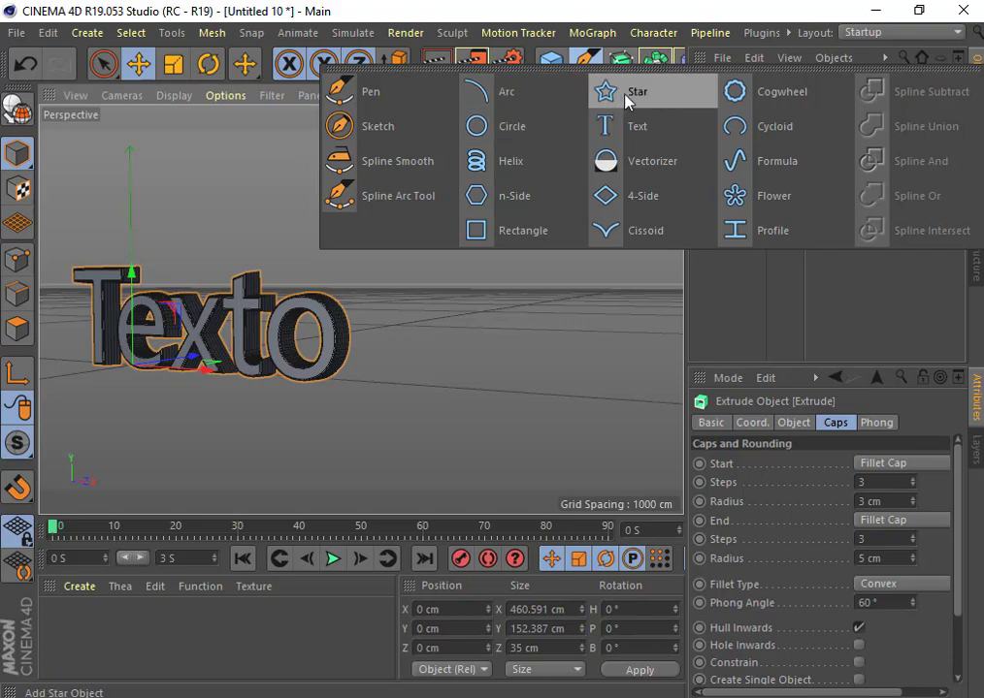
click(625, 97)
drag(204, 373, 478, 344)
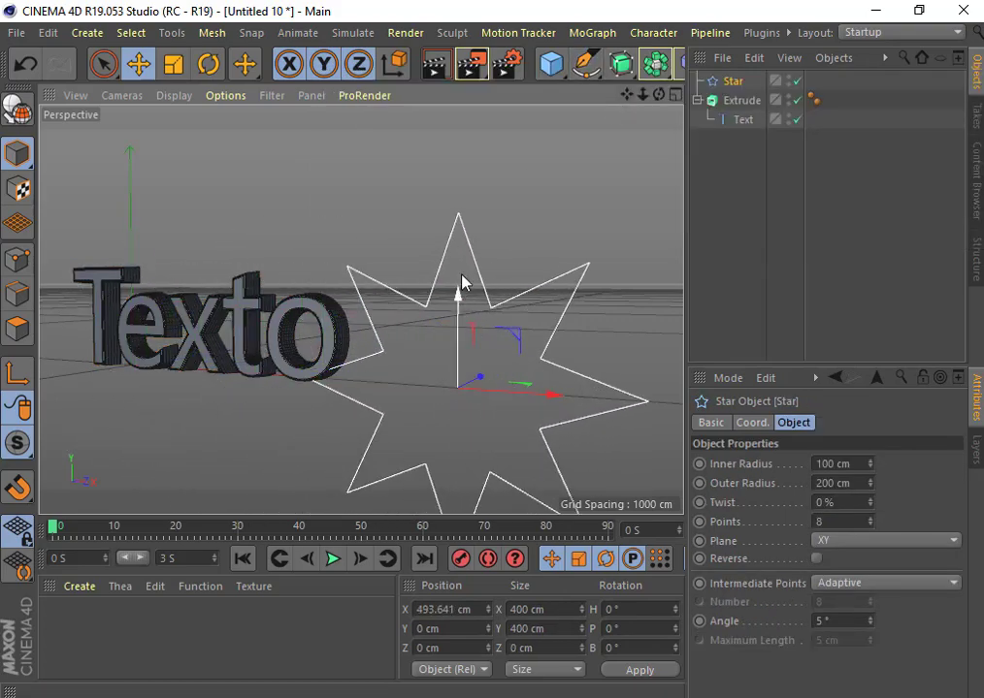
drag(462, 282, 464, 218)
drag(555, 332, 630, 346)
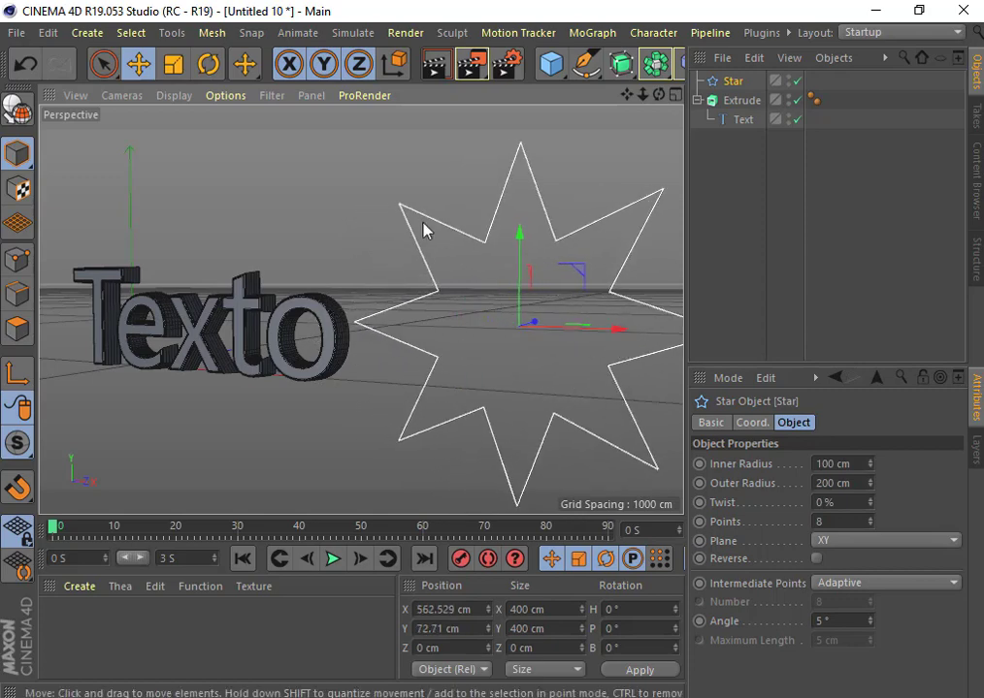
Scale the star down to about 180 cm across.
click(174, 63)
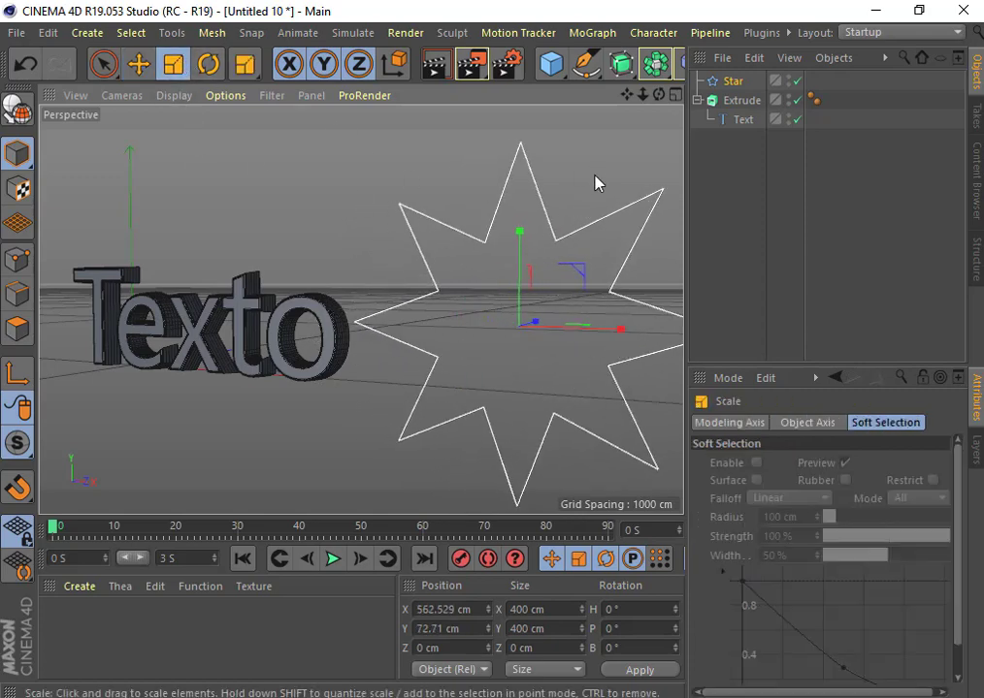
mouse_move(595, 182)
mouse_down()
mouse_move(479, 314)
mouse_move(341, 428)
mouse_move(439, 377)
mouse_up()
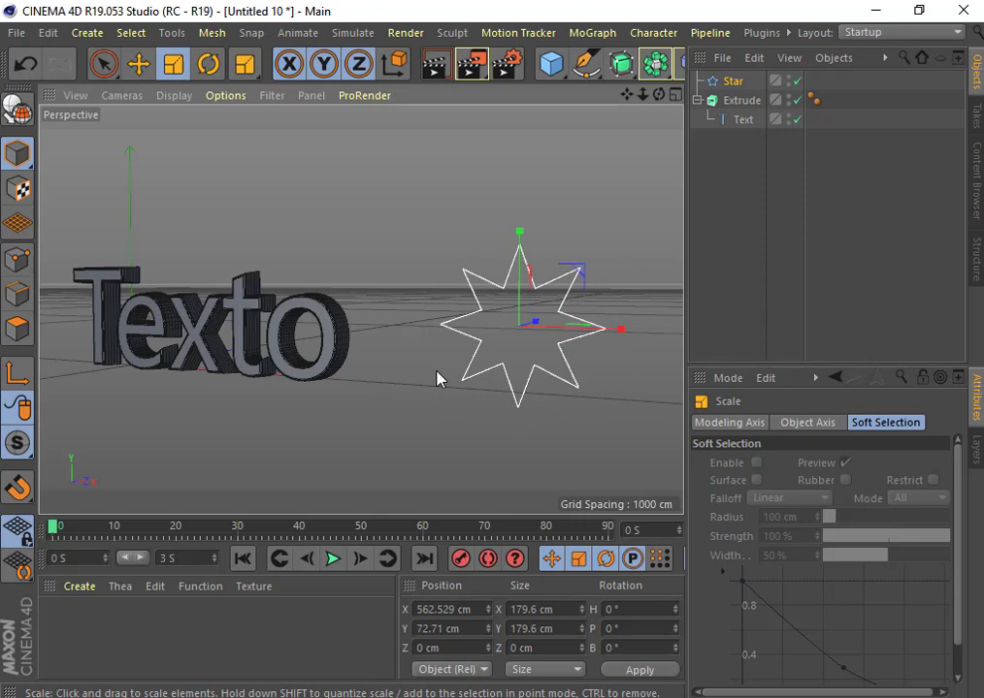
click(582, 201)
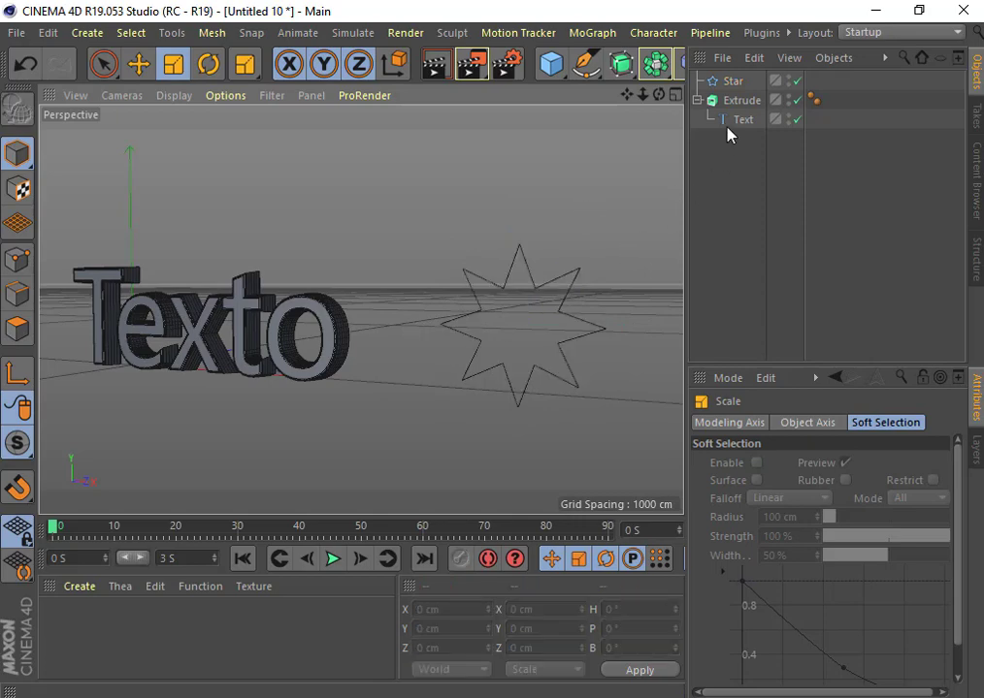
Nest the Star spline inside the Extrude object.
drag(734, 87, 745, 107)
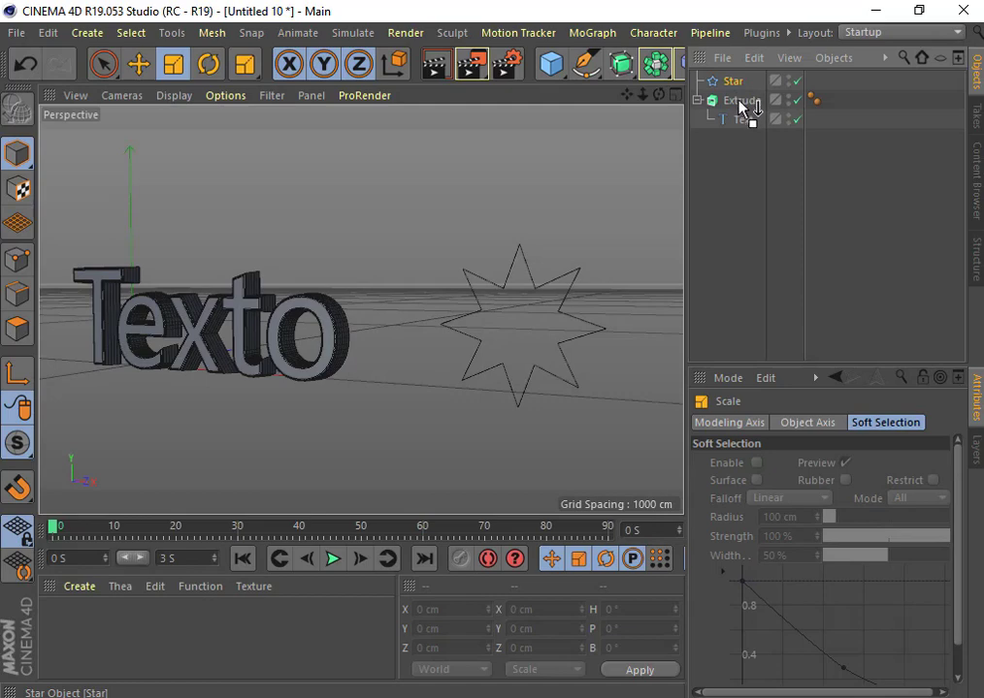
drag(743, 107, 747, 108)
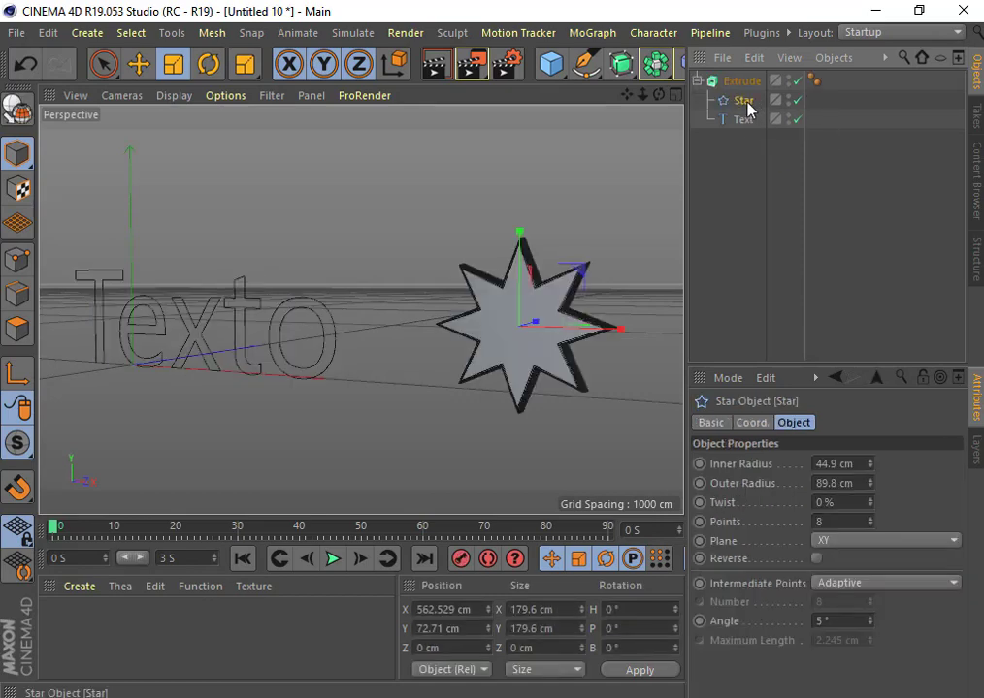
click(747, 119)
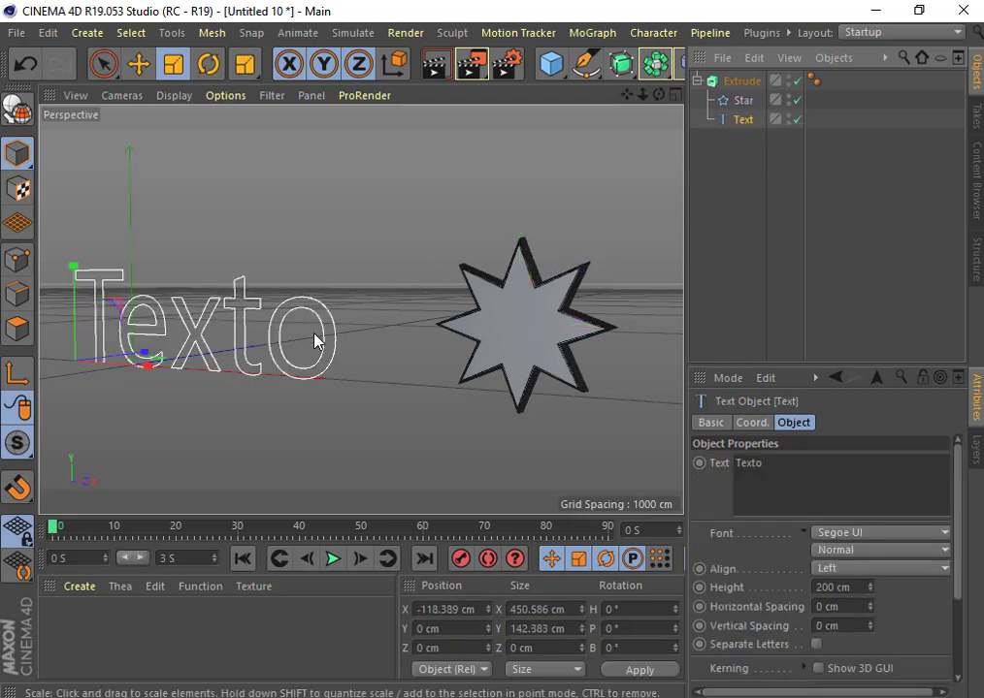
click(749, 209)
click(742, 85)
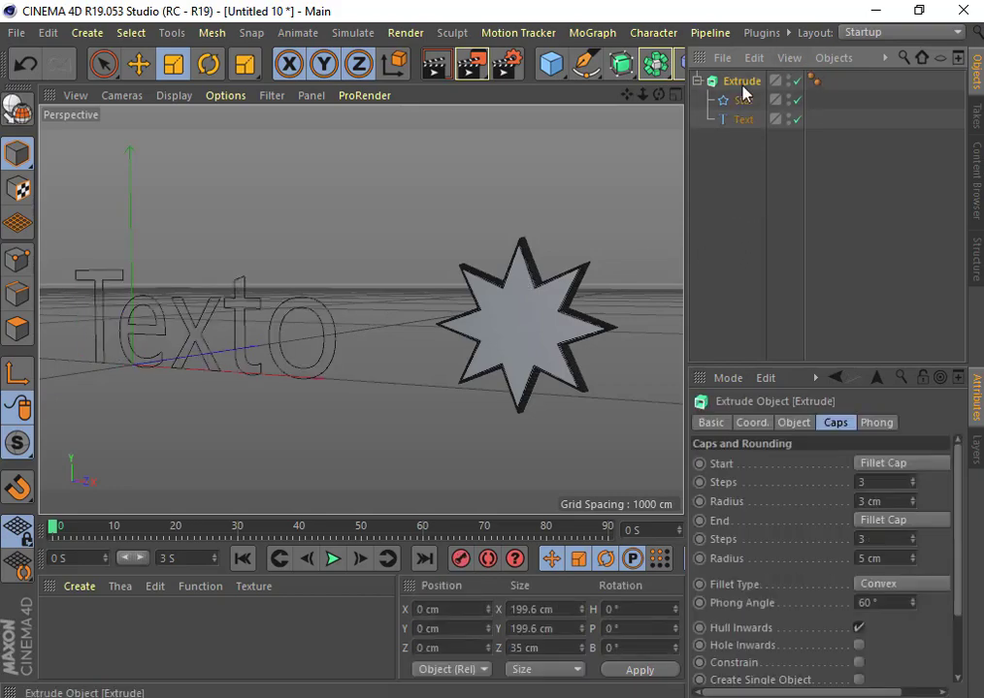
click(747, 162)
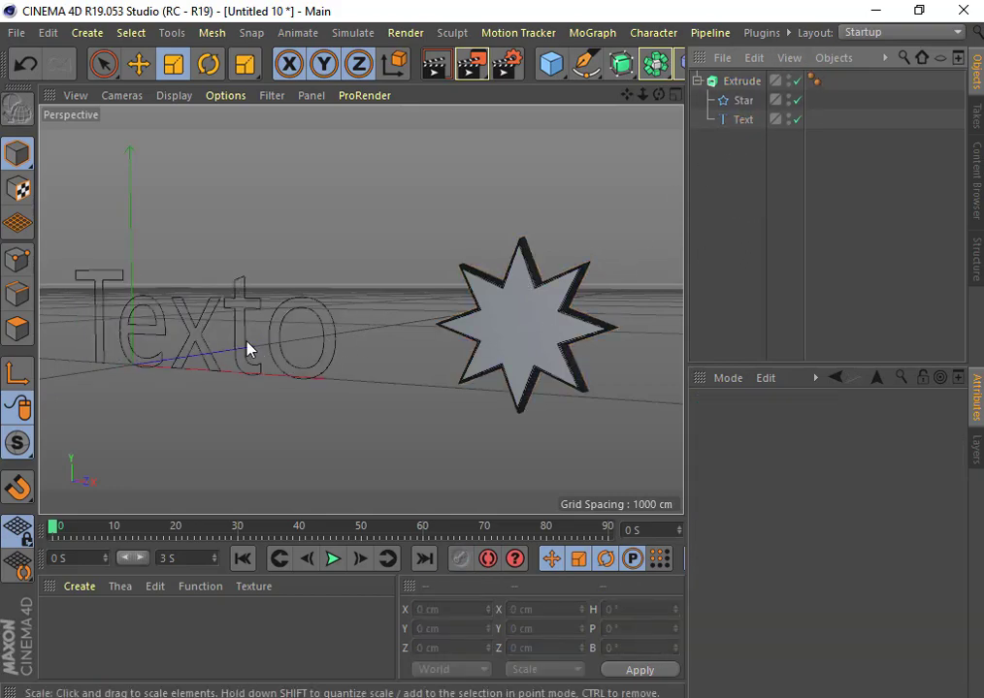
Move Text above Star as Extrude's first child, then select Extrude.
click(743, 103)
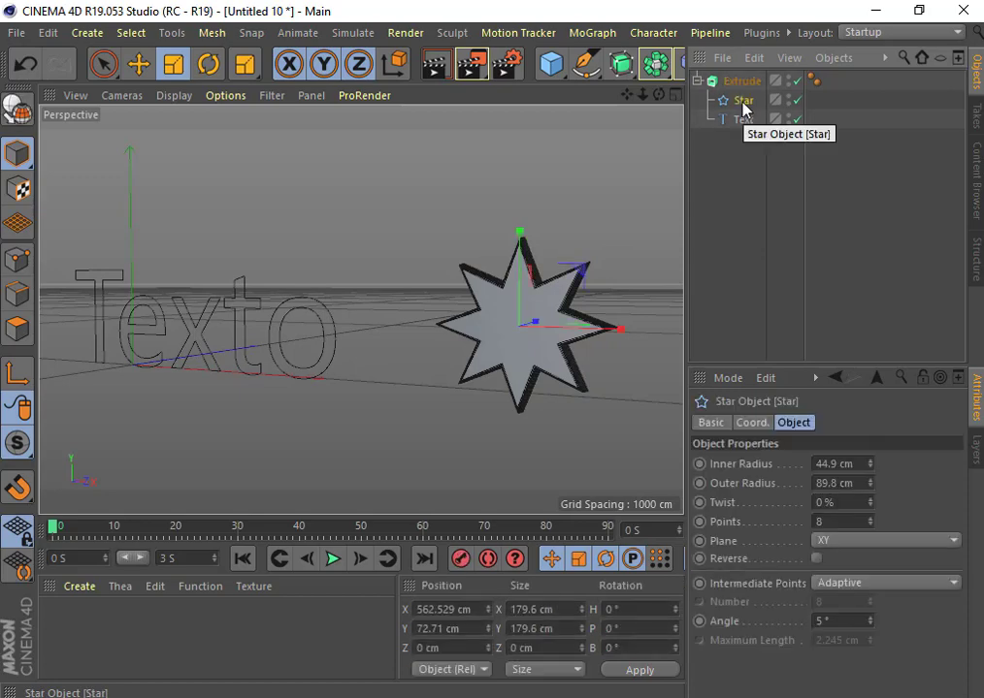
click(743, 118)
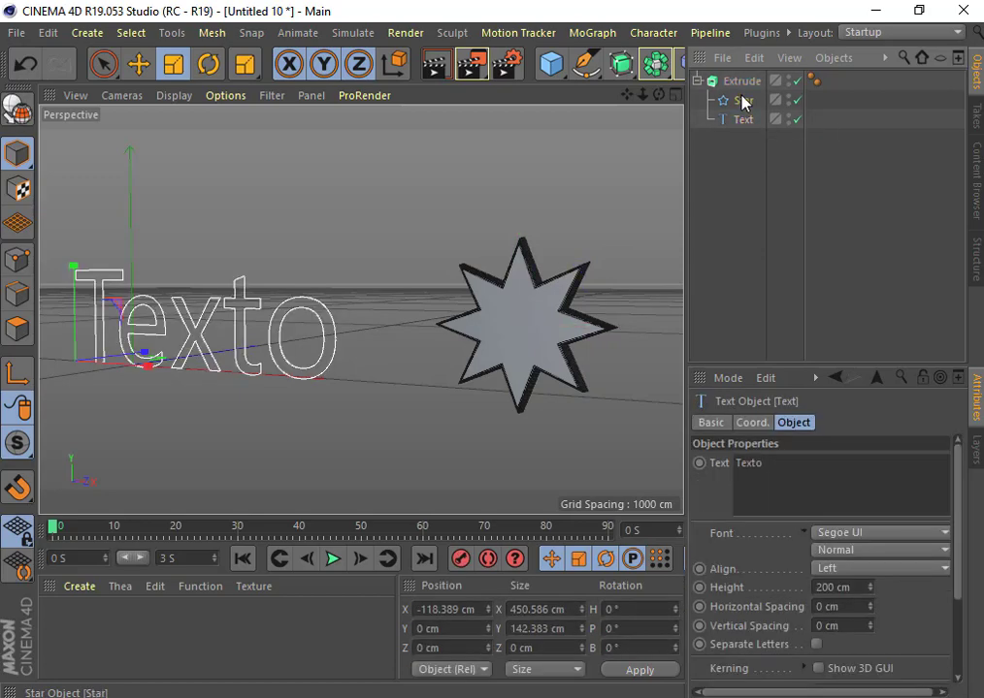
click(743, 101)
click(743, 118)
click(742, 81)
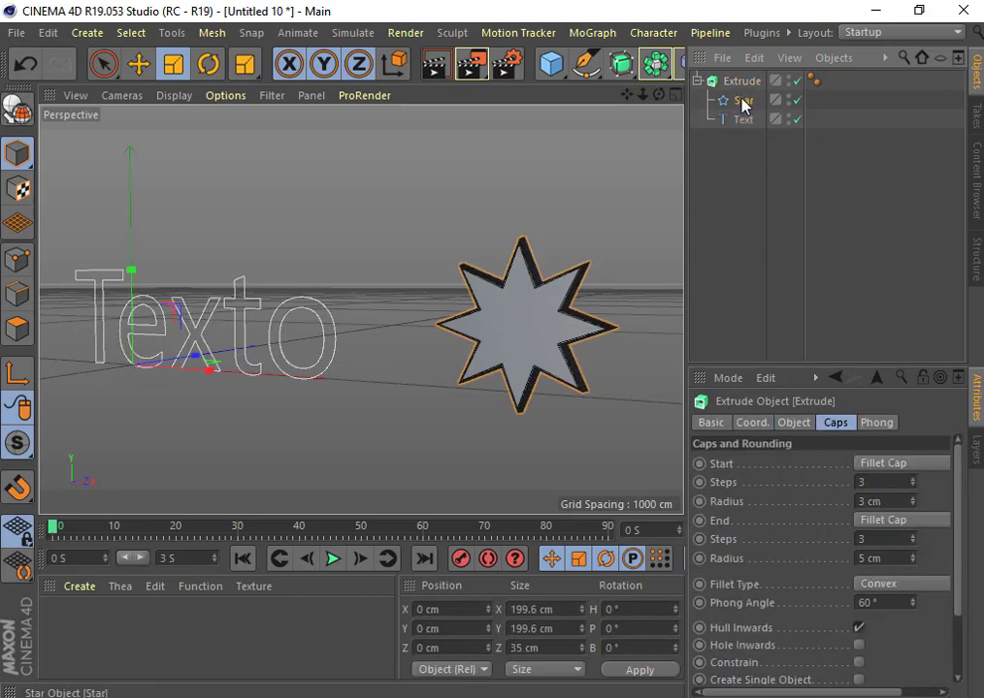
click(743, 100)
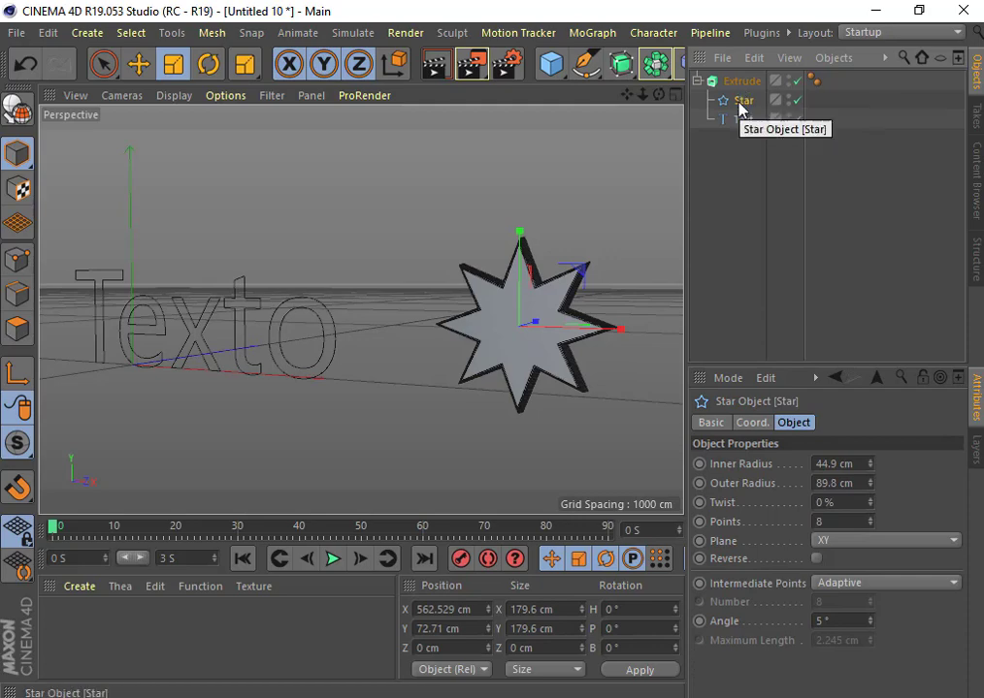
click(742, 120)
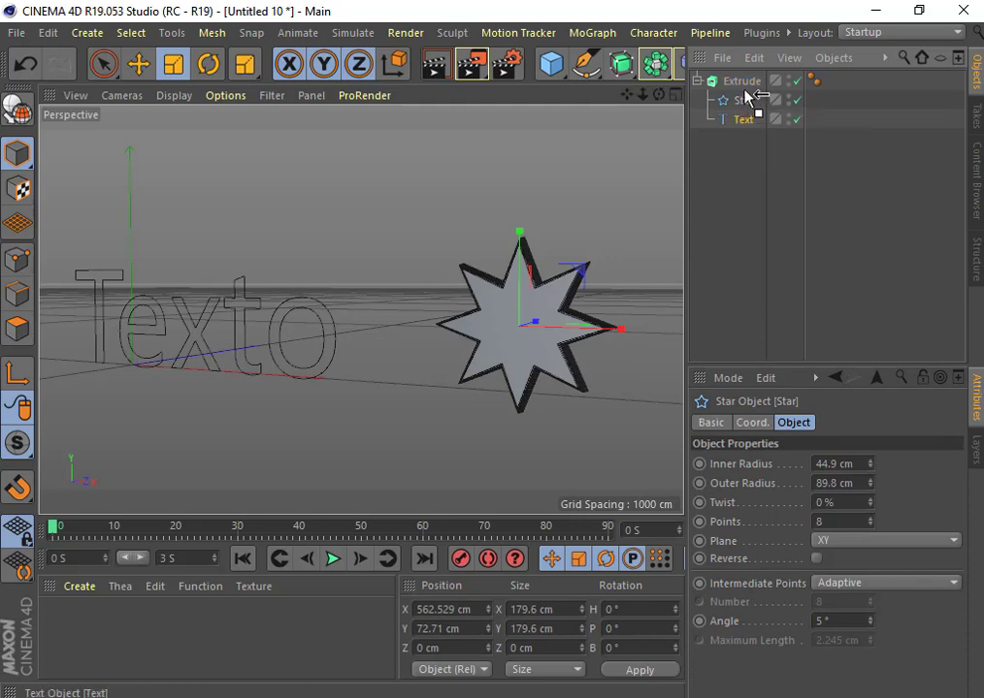
drag(746, 91, 745, 94)
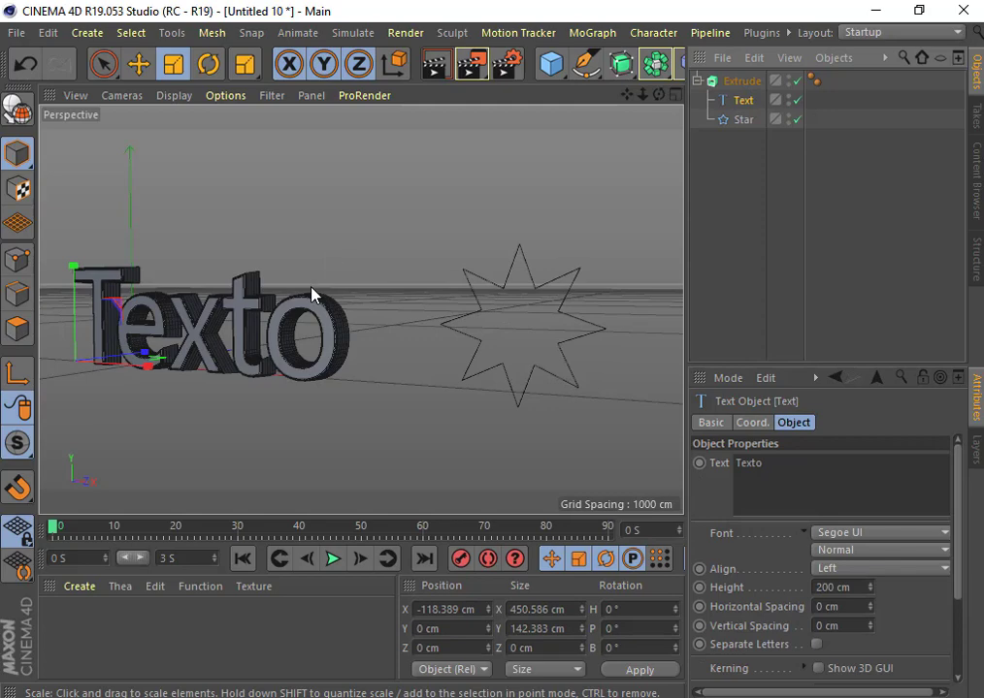
click(751, 82)
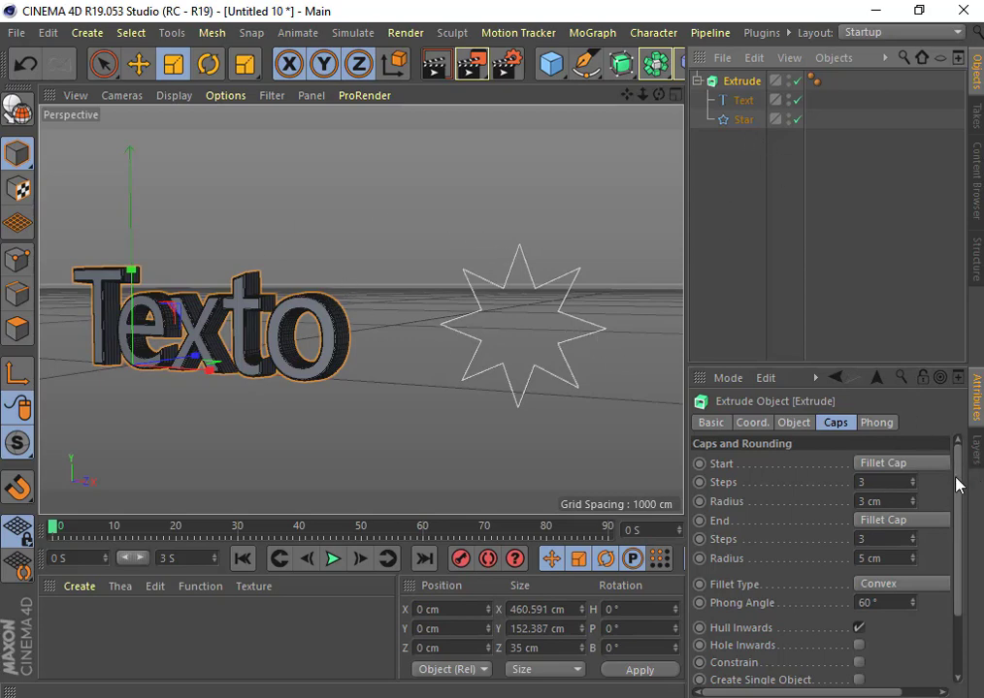
mouse_move(957, 465)
mouse_down()
mouse_move(958, 540)
mouse_move(959, 478)
mouse_up()
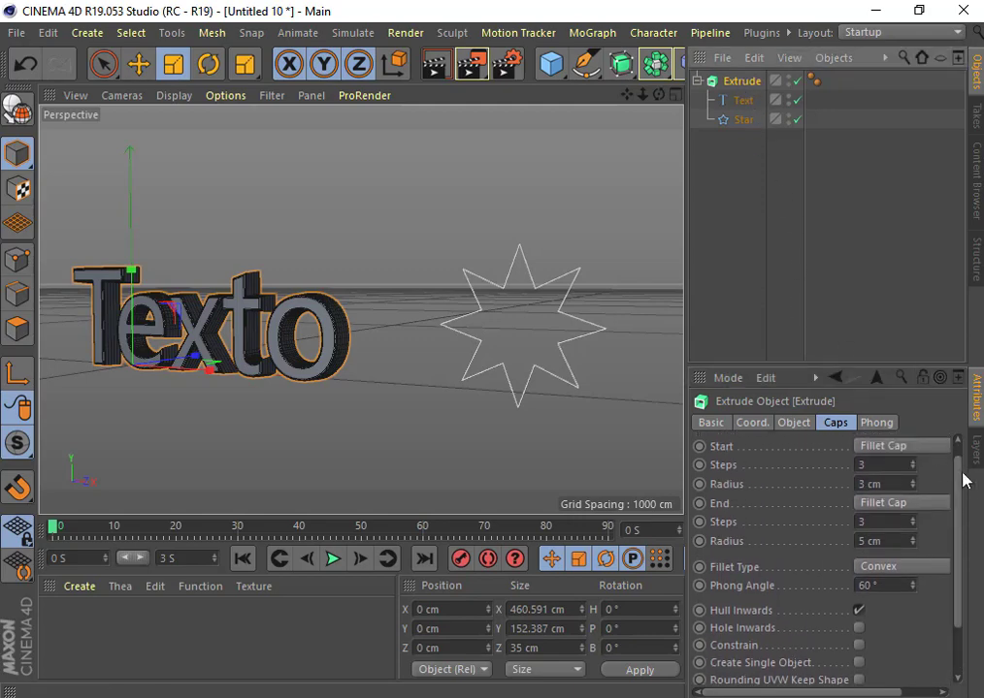
click(795, 424)
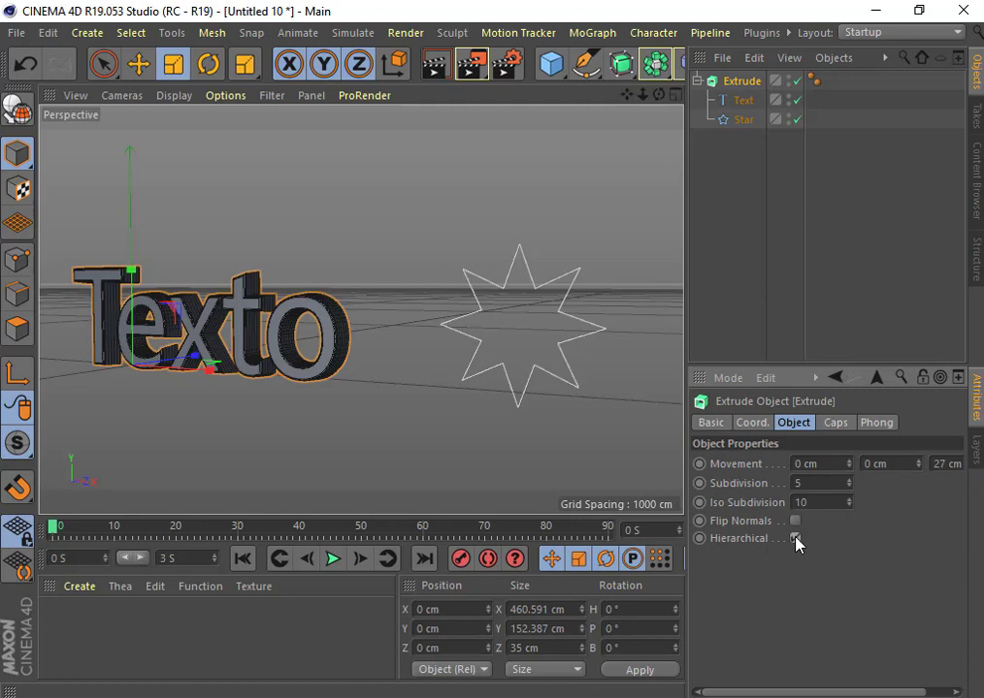
click(796, 538)
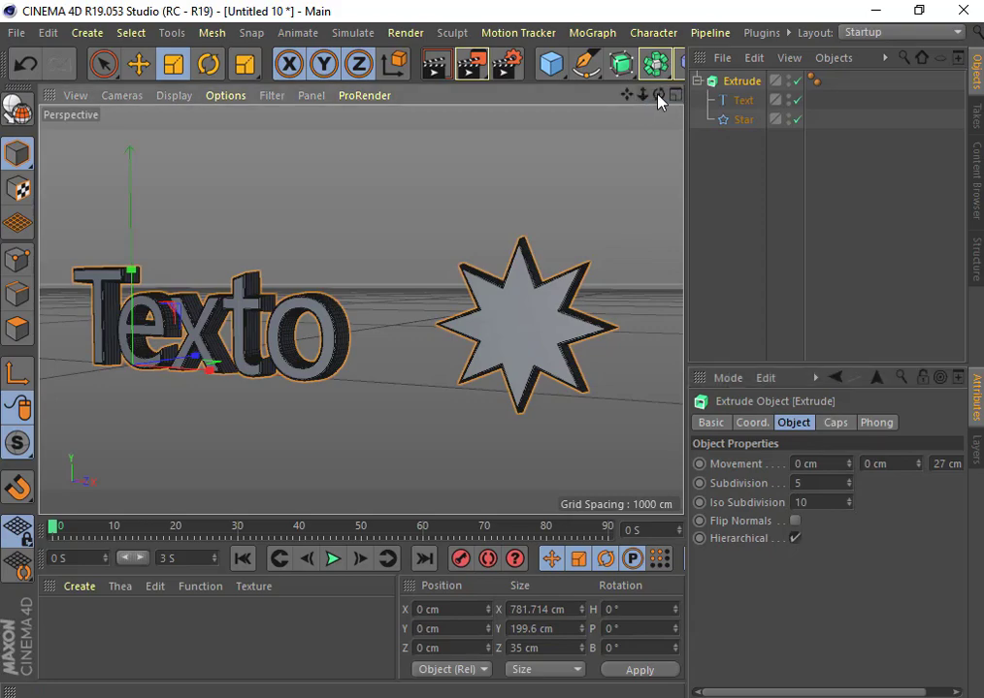
drag(657, 97, 602, 126)
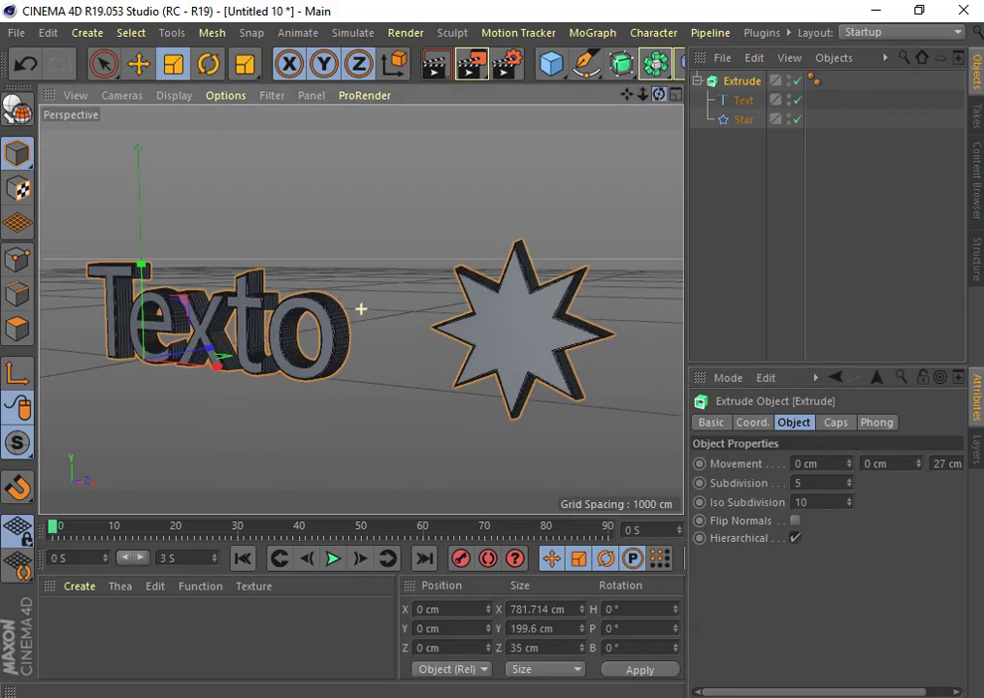
click(796, 538)
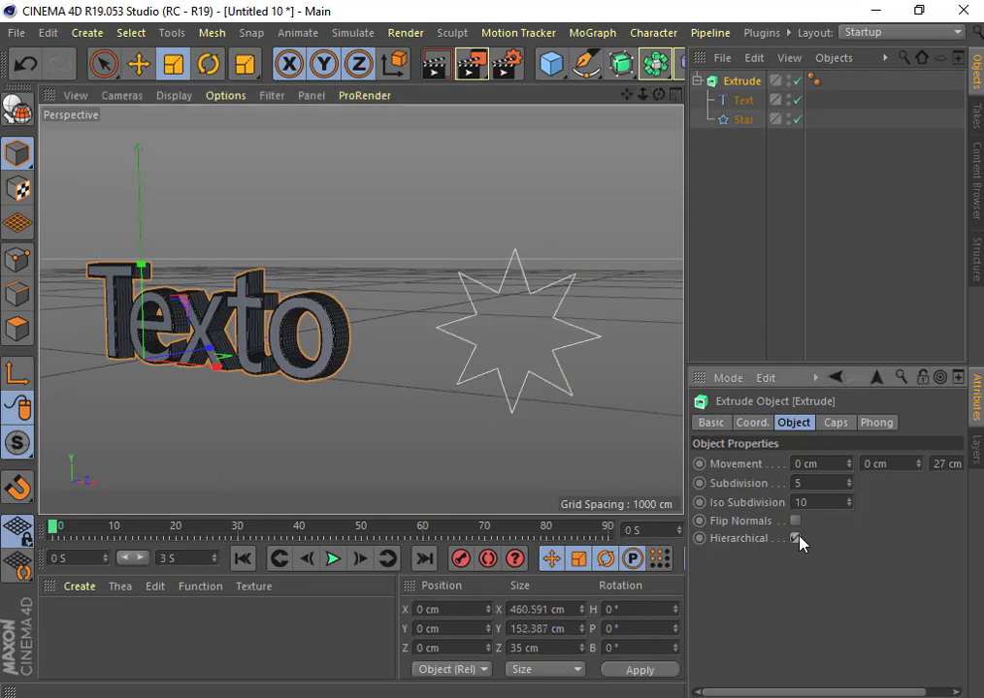
click(796, 539)
click(745, 102)
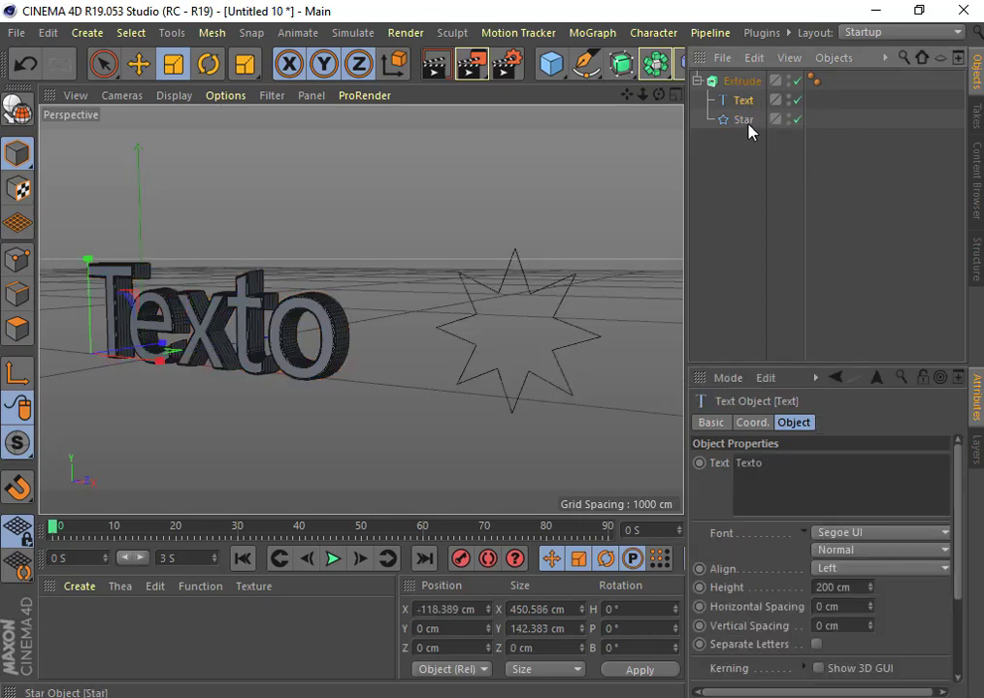
Move Star above Text under Extrude and switch on Hierarchical so Texto and the star both extrude solid.
drag(747, 121, 761, 95)
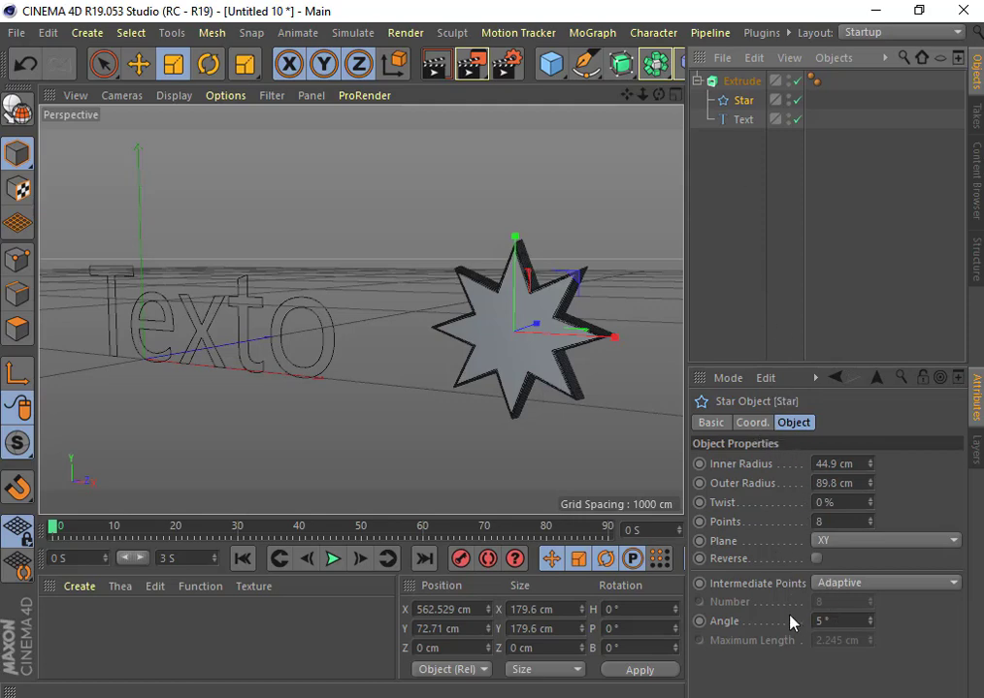
click(742, 82)
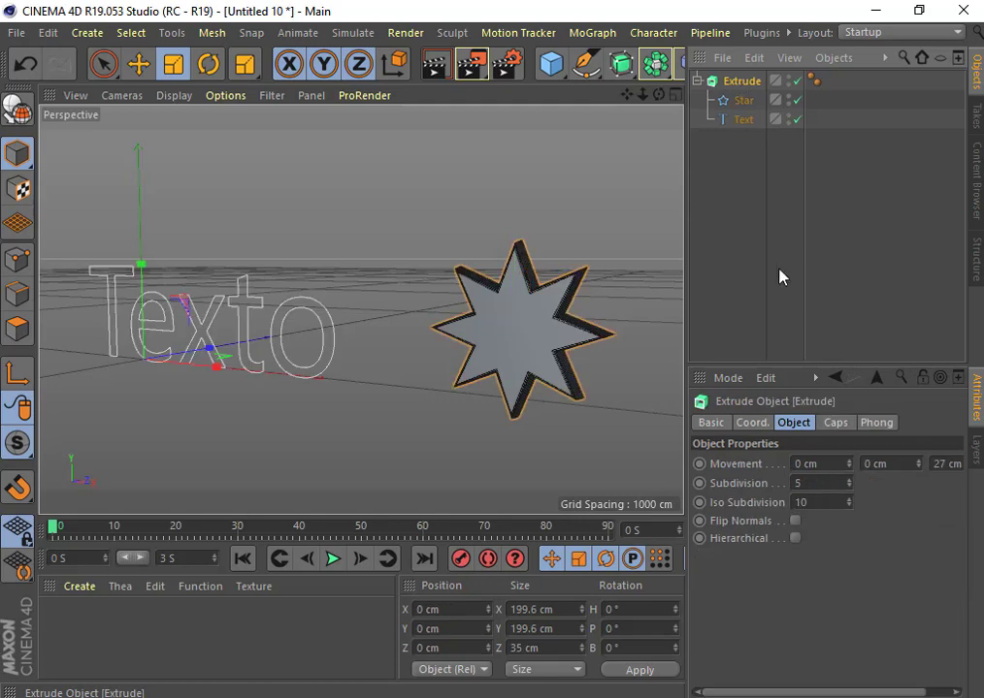
click(800, 543)
click(800, 541)
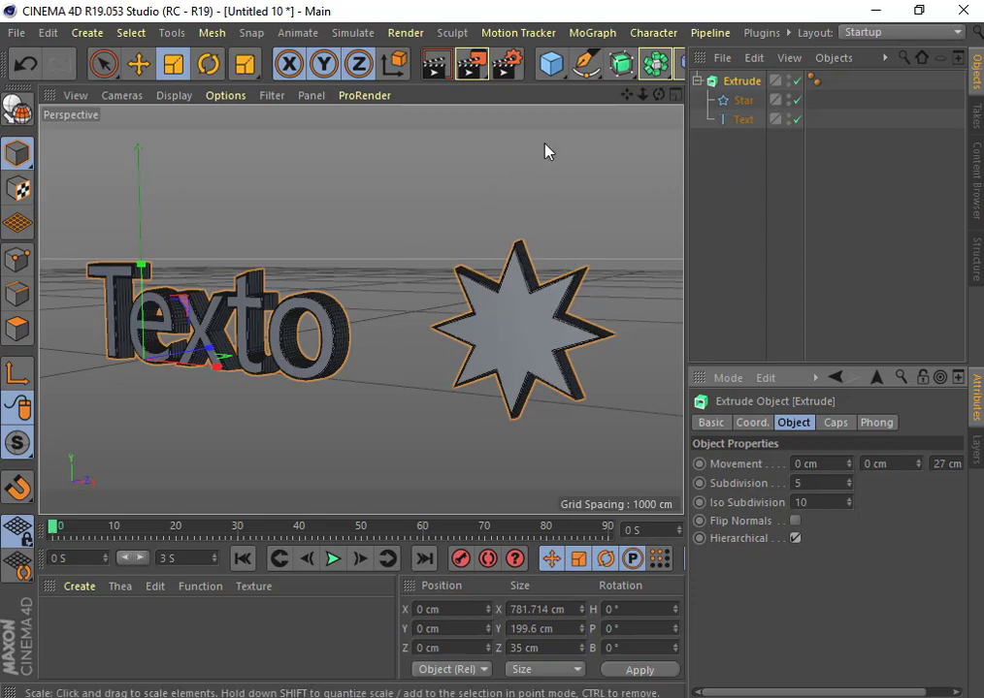
mouse_move(647, 97)
mouse_down()
mouse_move(665, 109)
mouse_move(659, 94)
mouse_up()
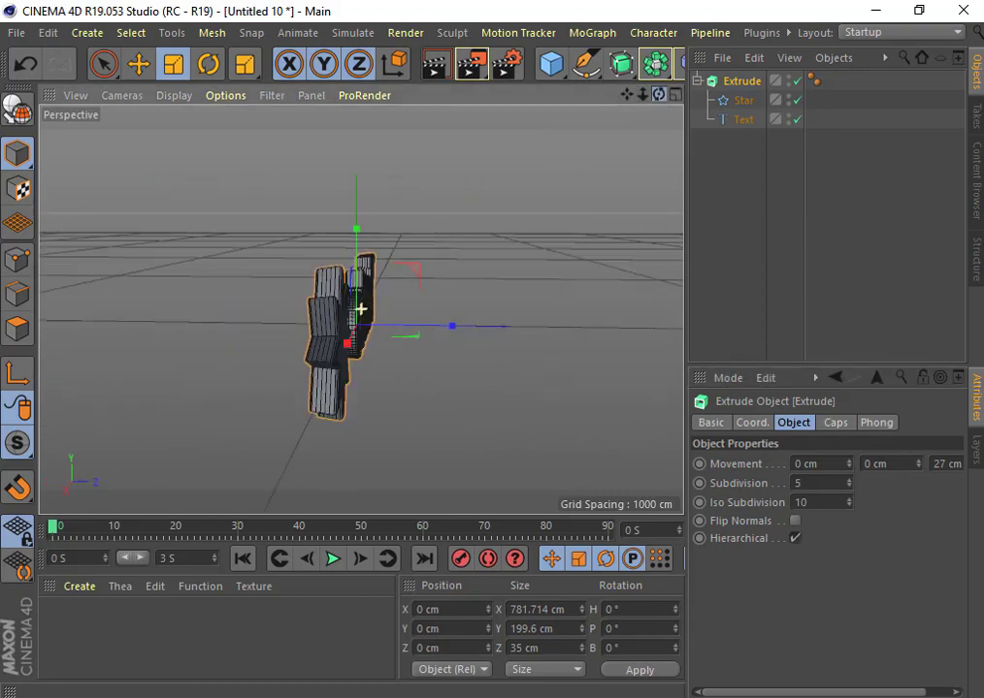
drag(659, 94, 659, 94)
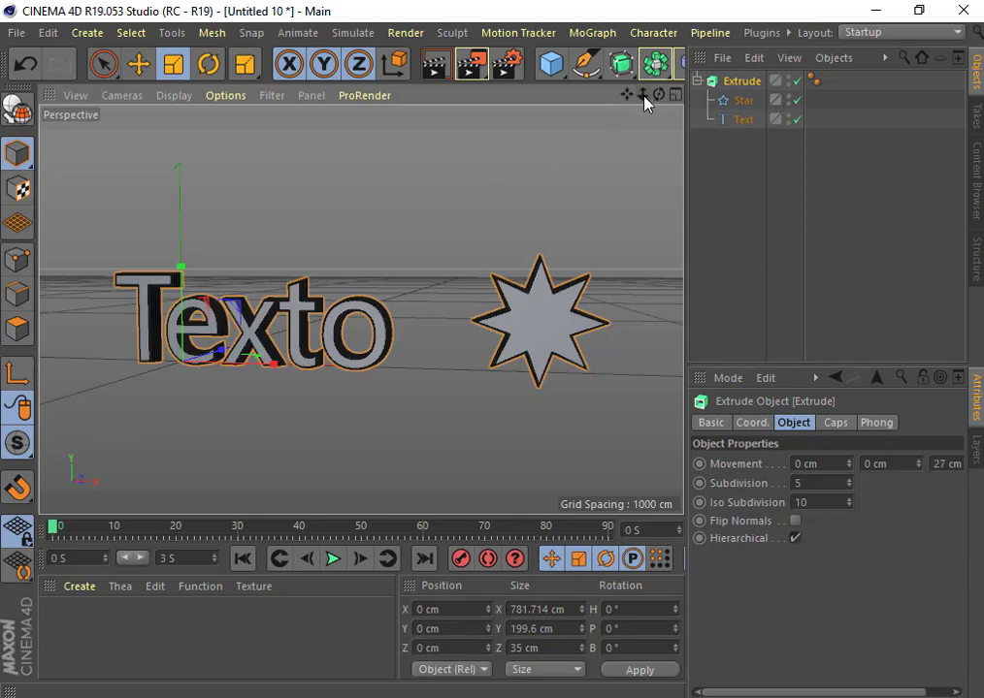
drag(642, 94, 659, 94)
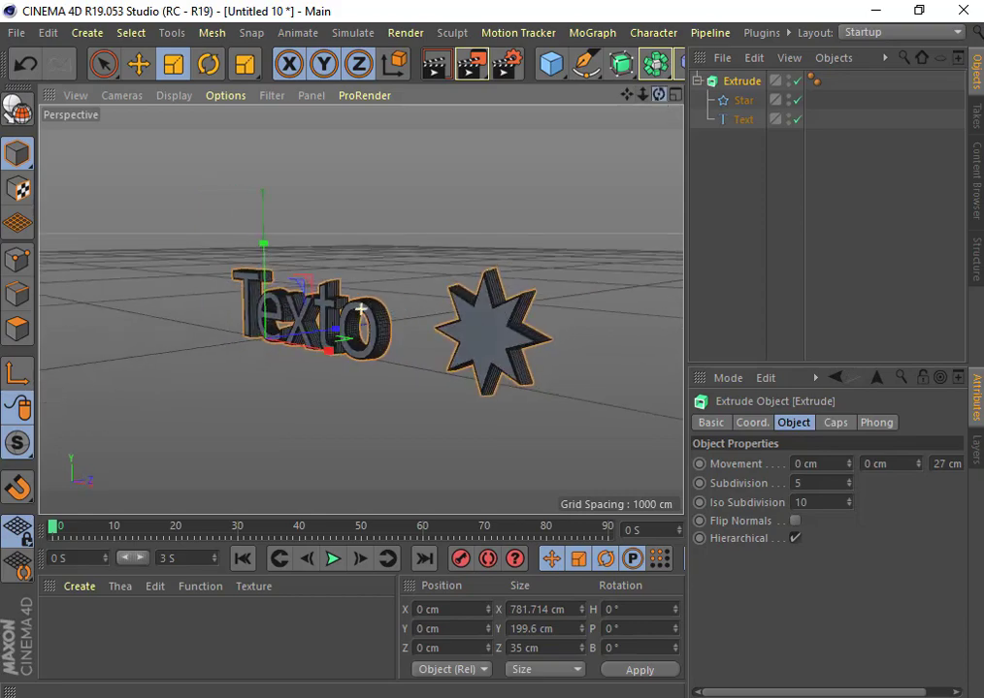
drag(359, 308, 695, 194)
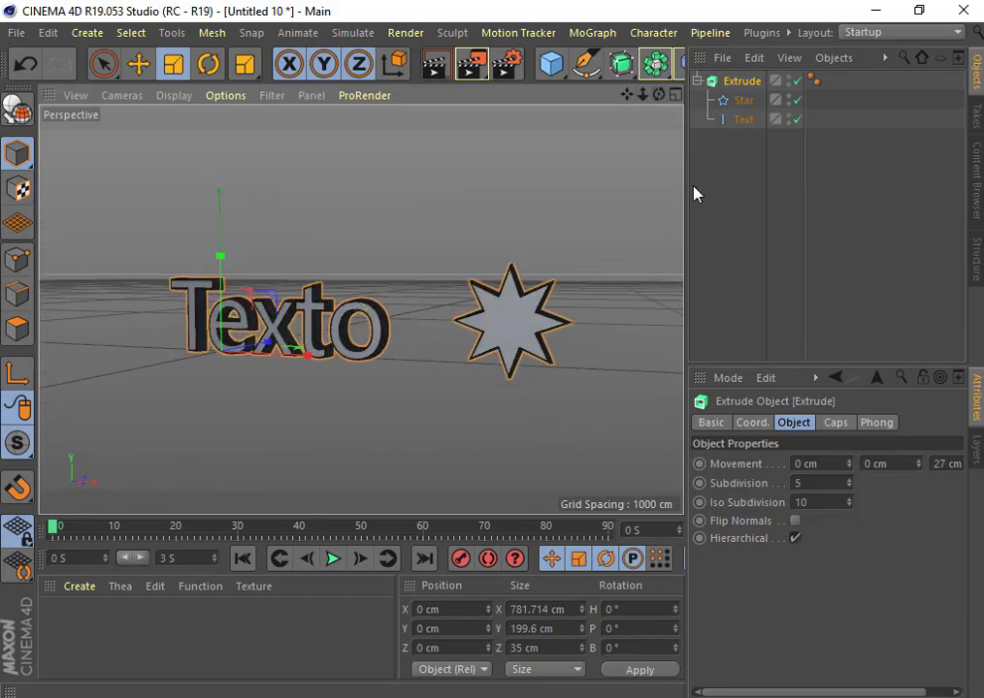